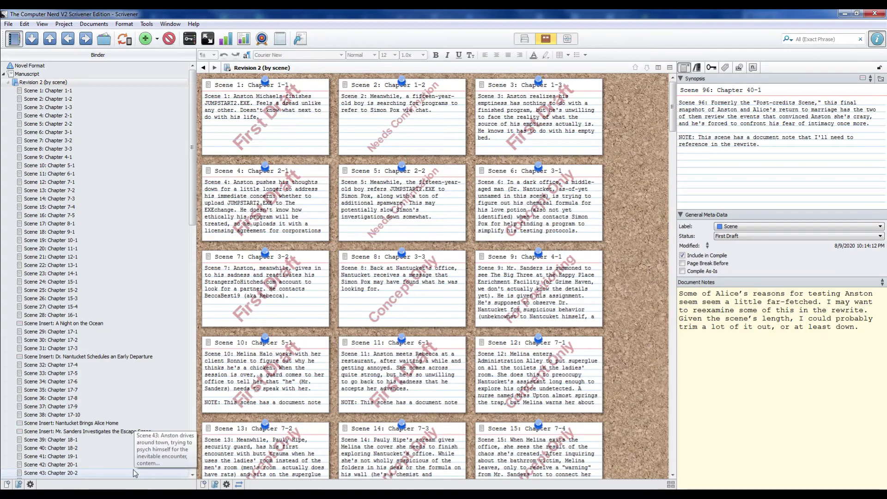
Look through the Revision 2 (by scene) index cards from Scene 1 to Backup Items and return to the first card
{"action": "mouse_move", "coordinate": [184, 431]}
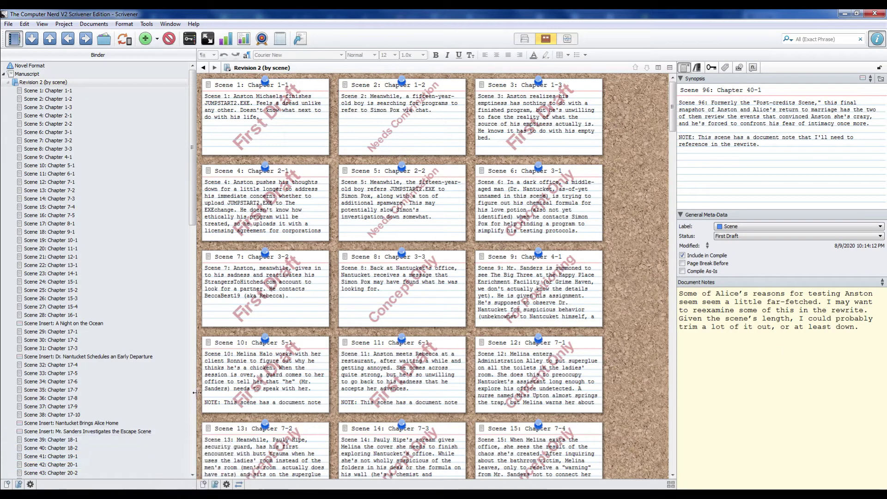
{"action": "mouse_move", "coordinate": [146, 256]}
{"action": "left_click_drag", "start_coordinate": [672, 116], "coordinate": [673, 209]}
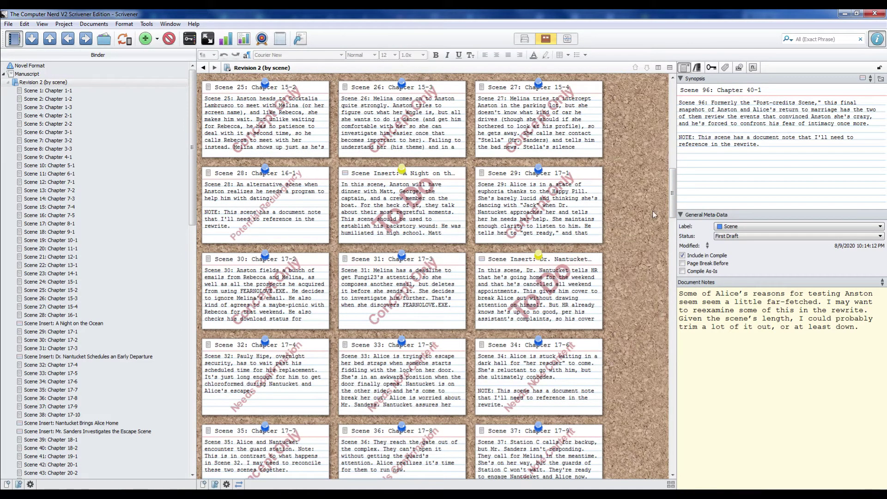
{"action": "left_click_drag", "start_coordinate": [673, 207], "coordinate": [673, 450]}
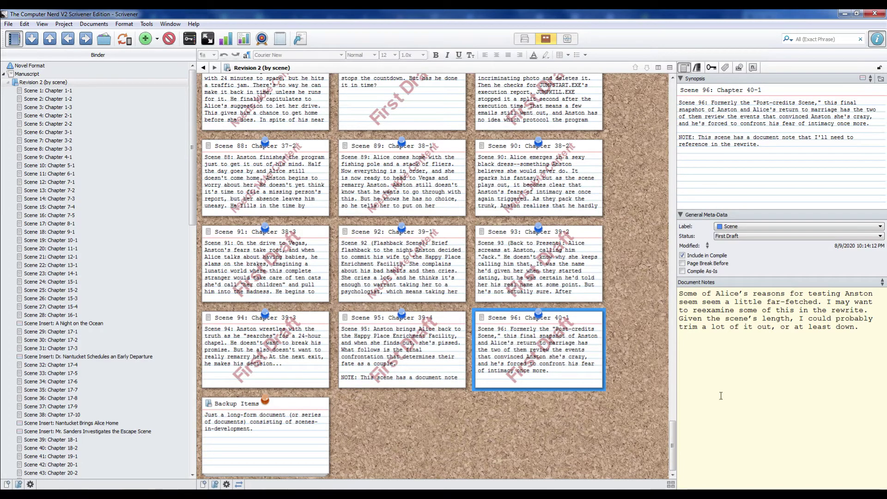
{"action": "scroll", "coordinate": [675, 448], "scroll_direction": "up", "scroll_amount": 2}
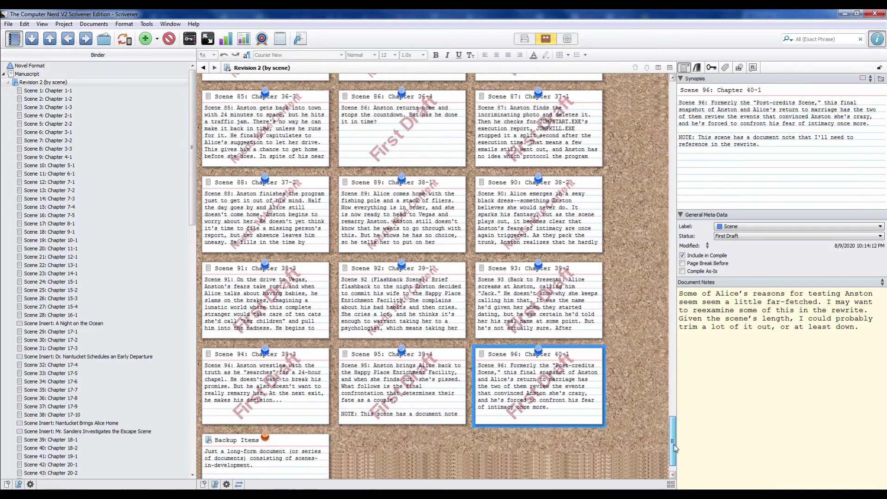
{"action": "scroll", "coordinate": [675, 447], "scroll_direction": "up", "scroll_amount": 1}
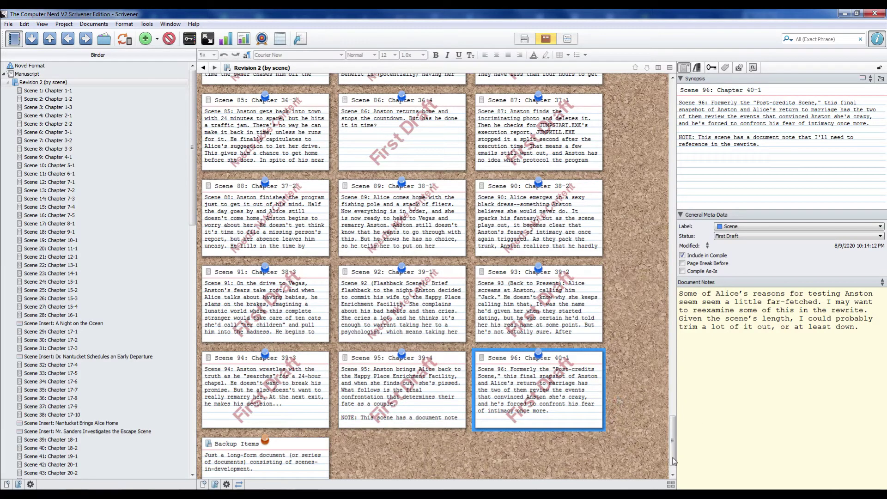
{"action": "scroll", "coordinate": [673, 461], "scroll_direction": "down", "scroll_amount": 1}
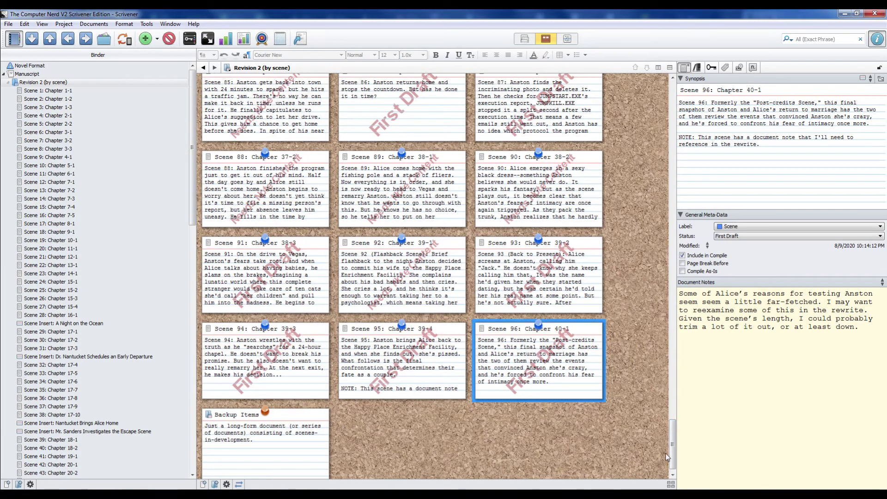
{"action": "left_click_drag", "start_coordinate": [671, 461], "coordinate": [610, 120]}
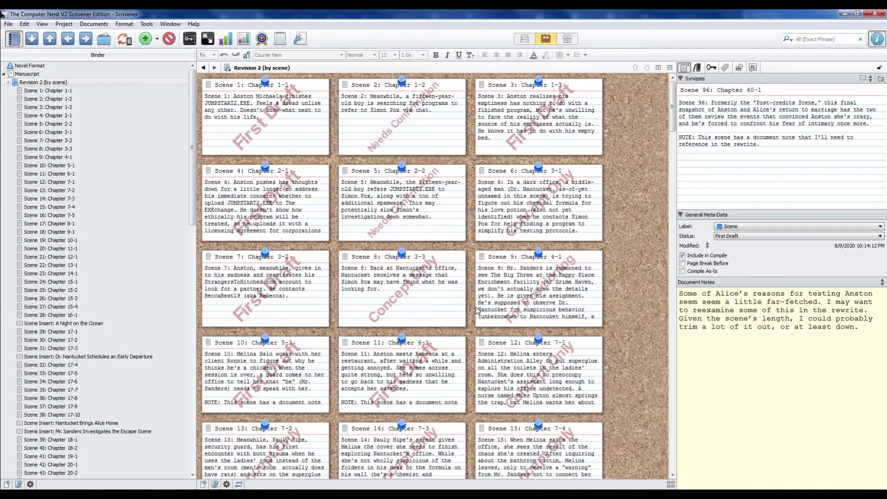
Open Scene 1: Chapter 1-1 and read through its text from beginning to end
{"action": "left_click", "coordinate": [78, 92]}
{"action": "left_click", "coordinate": [252, 172]}
{"action": "scroll", "coordinate": [273, 194], "scroll_direction": "down", "scroll_amount": 1}
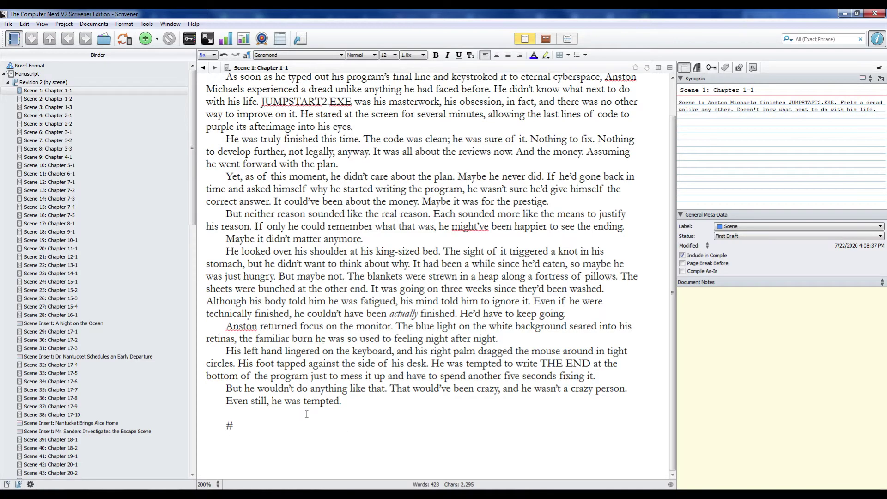
{"action": "scroll", "coordinate": [306, 414], "scroll_direction": "up", "scroll_amount": 1}
{"action": "scroll", "coordinate": [307, 365], "scroll_direction": "down", "scroll_amount": 1}
{"action": "scroll", "coordinate": [305, 334], "scroll_direction": "up", "scroll_amount": 1}
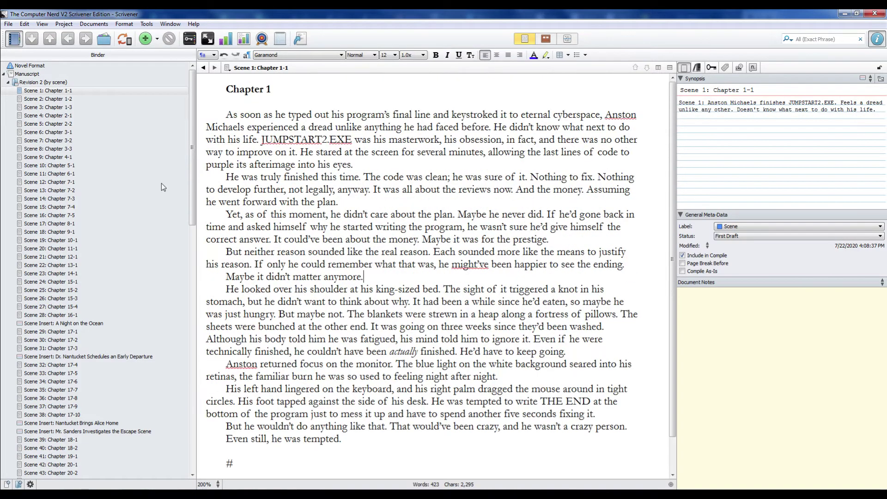
View Scene 2: Chapter 1-2, followed by the text and document notes of Scene 3: Chapter 1-3
{"action": "left_click", "coordinate": [58, 99]}
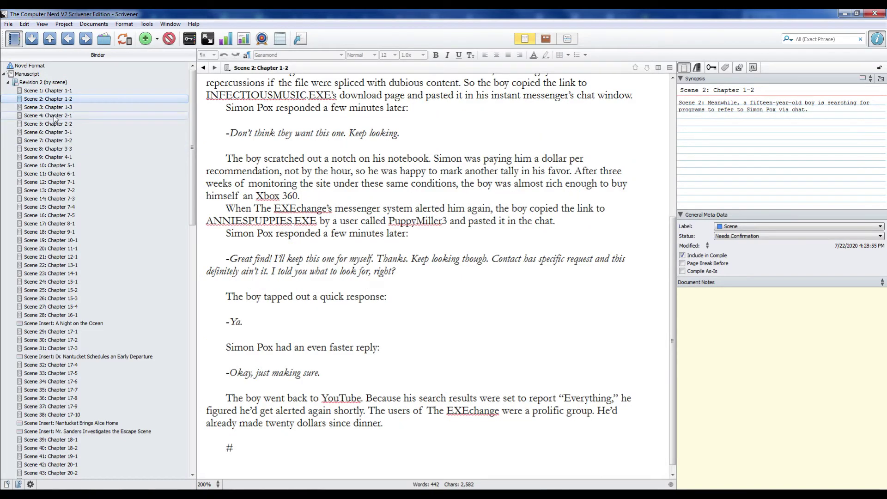
{"action": "left_click", "coordinate": [57, 110]}
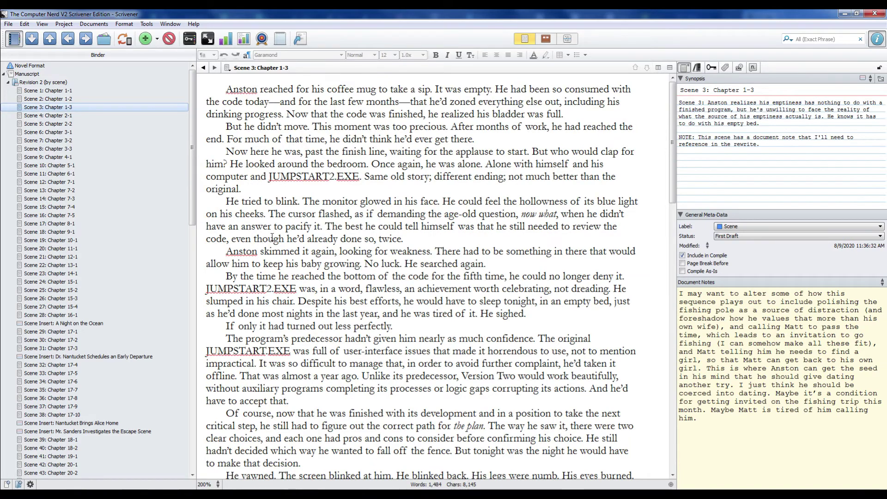
{"action": "left_click", "coordinate": [256, 218]}
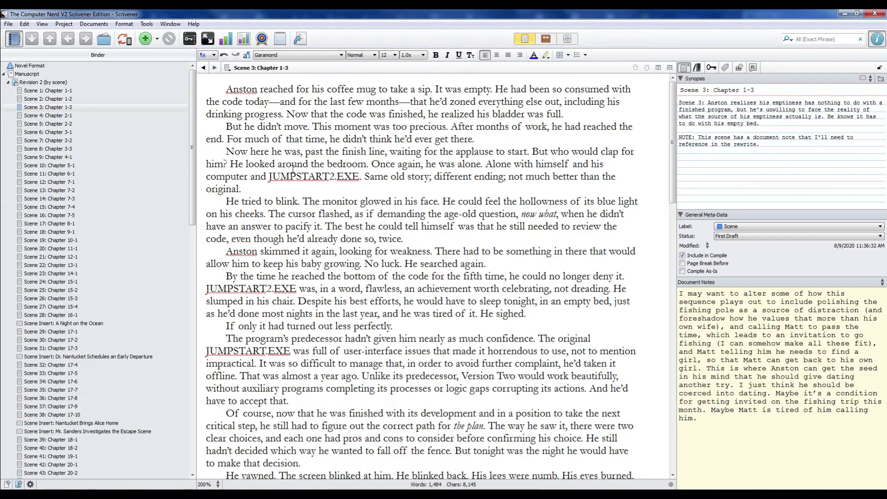
{"action": "left_click", "coordinate": [44, 108]}
{"action": "left_click", "coordinate": [189, 192]}
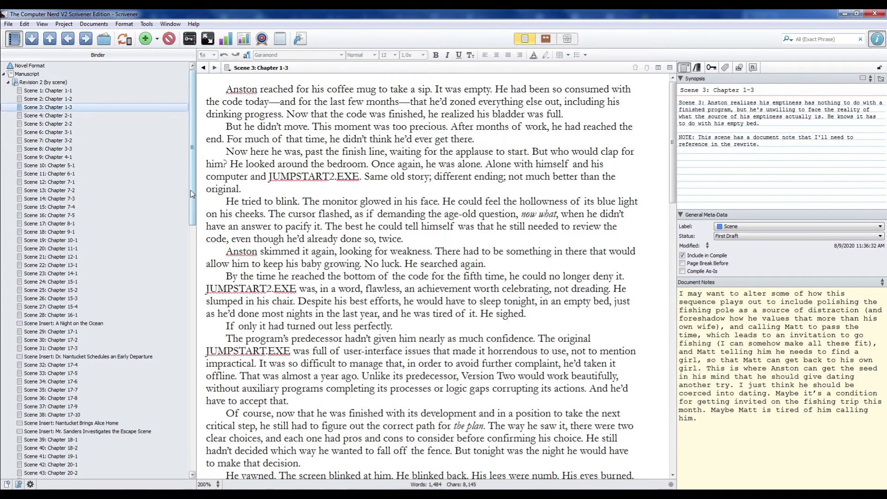
Open Scene 39: Chapter 18-1, go to its beginning and briefly highlight the opening paragraph
{"action": "scroll", "coordinate": [192, 195], "scroll_direction": "down", "scroll_amount": 5}
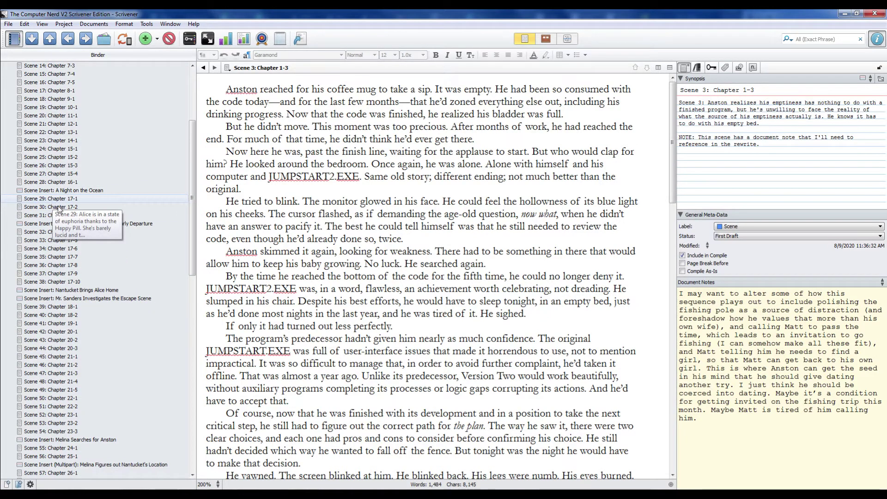
{"action": "mouse_move", "coordinate": [63, 206]}
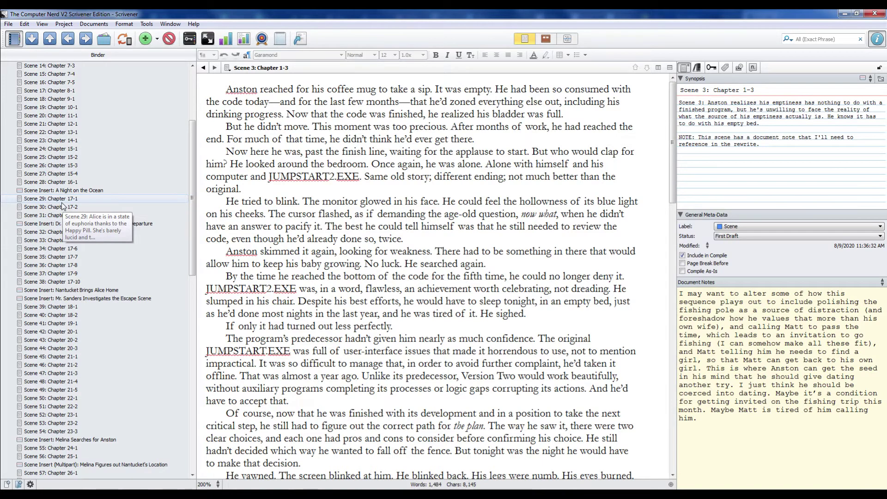
{"action": "mouse_move", "coordinate": [54, 309]}
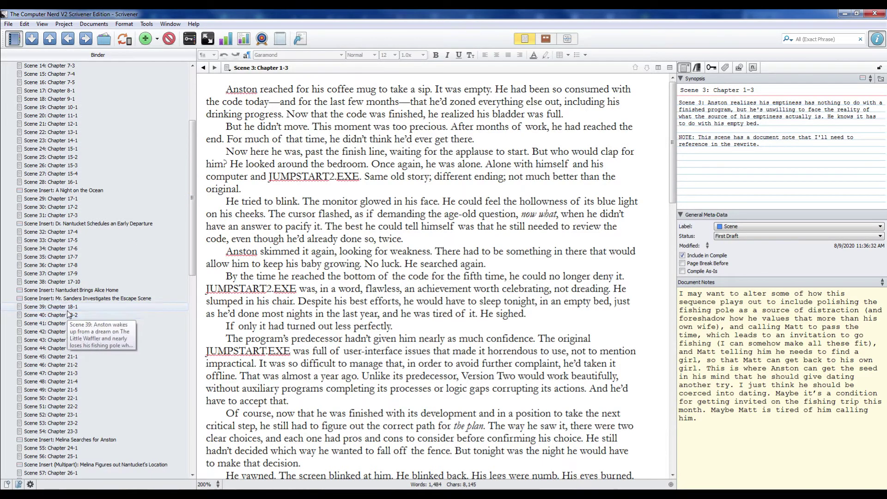
{"action": "mouse_move", "coordinate": [187, 237]}
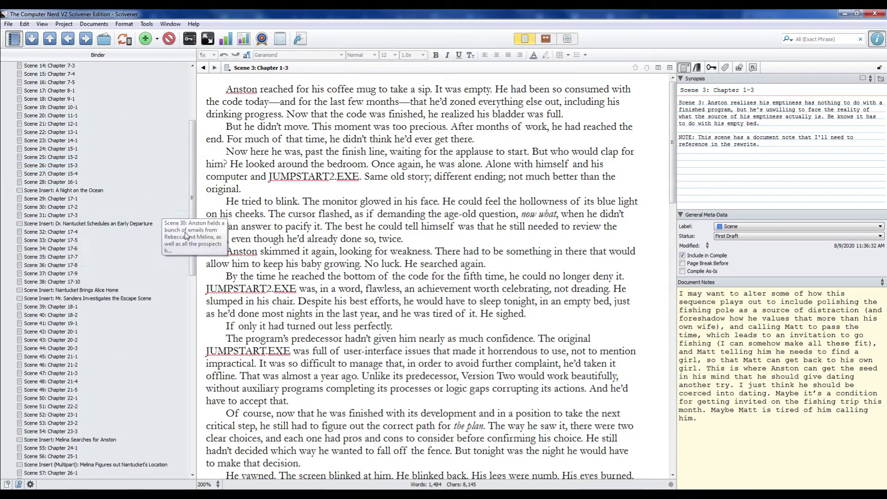
{"action": "left_click", "coordinate": [74, 307]}
{"action": "scroll", "coordinate": [308, 315], "scroll_direction": "up", "scroll_amount": 6}
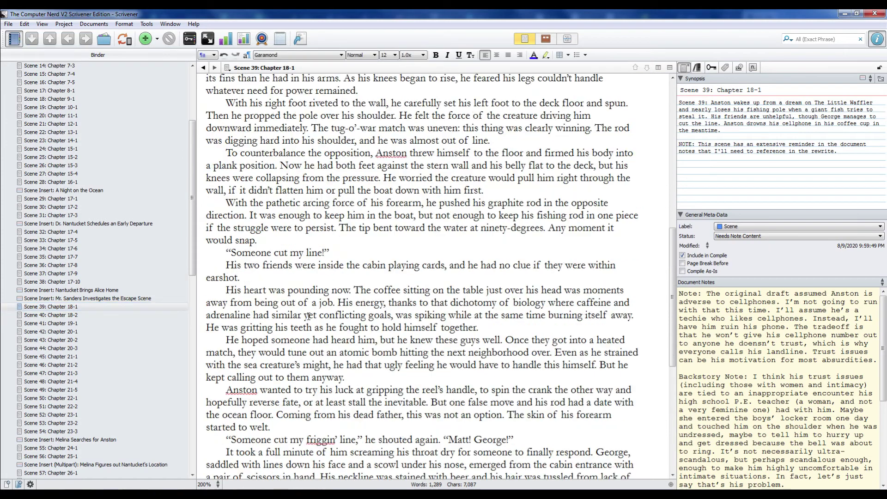
{"action": "scroll", "coordinate": [308, 315], "scroll_direction": "up", "scroll_amount": 10}
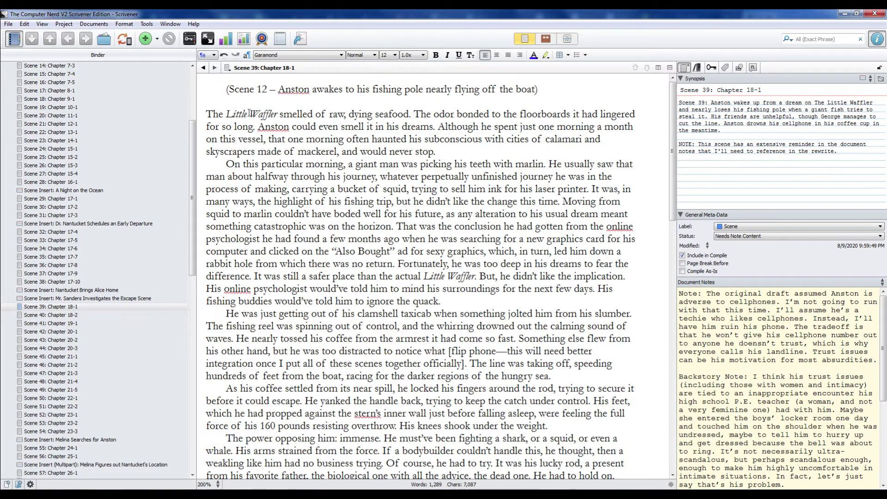
{"action": "left_click_drag", "start_coordinate": [207, 113], "coordinate": [420, 164]}
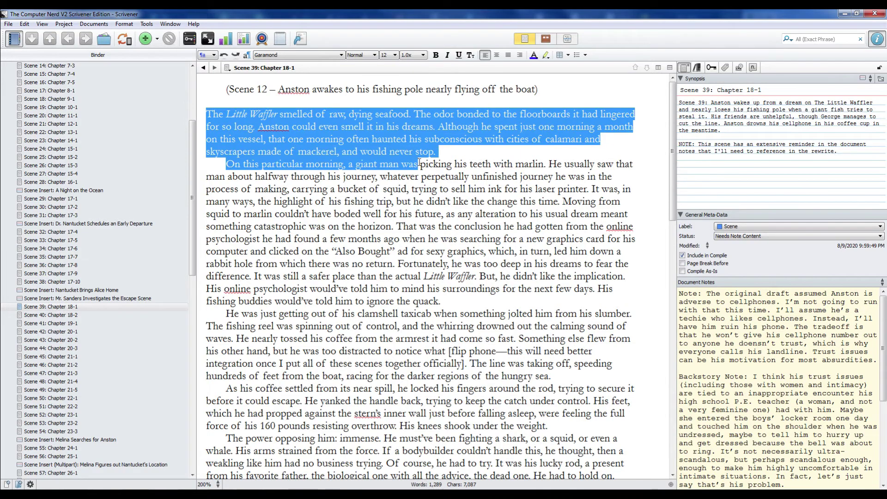
{"action": "left_click", "coordinate": [406, 176]}
Review the Chapter 17 material by opening Scene 35, Scenes 29 through 33, and Scene 38 with their notes
{"action": "left_click_drag", "start_coordinate": [190, 237], "coordinate": [198, 157]}
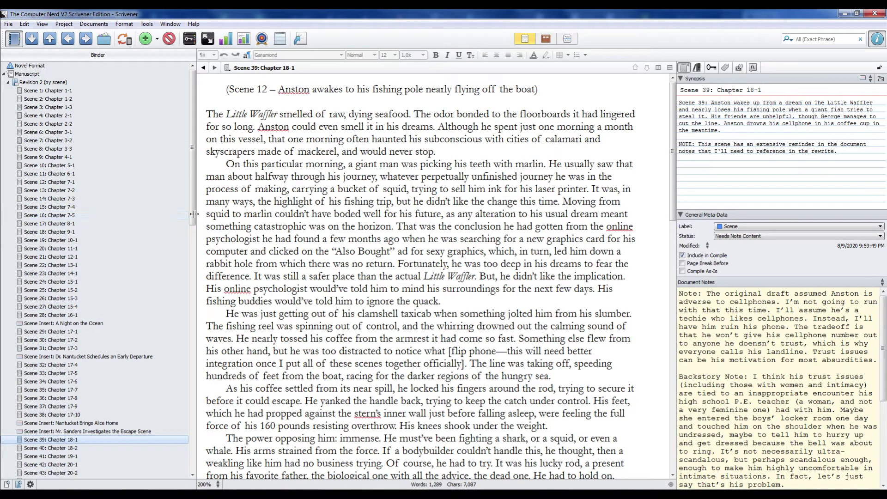
{"action": "left_click", "coordinate": [69, 390]}
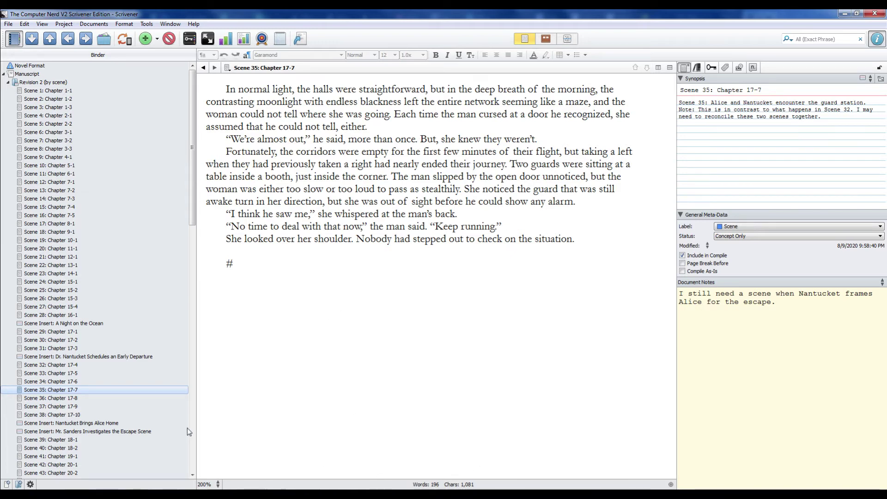
{"action": "left_click", "coordinate": [64, 333]}
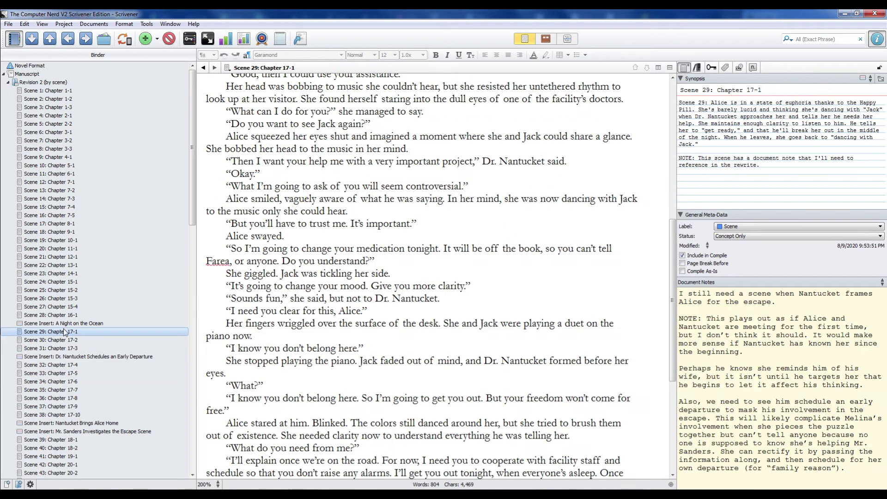
{"action": "left_click", "coordinate": [65, 339]}
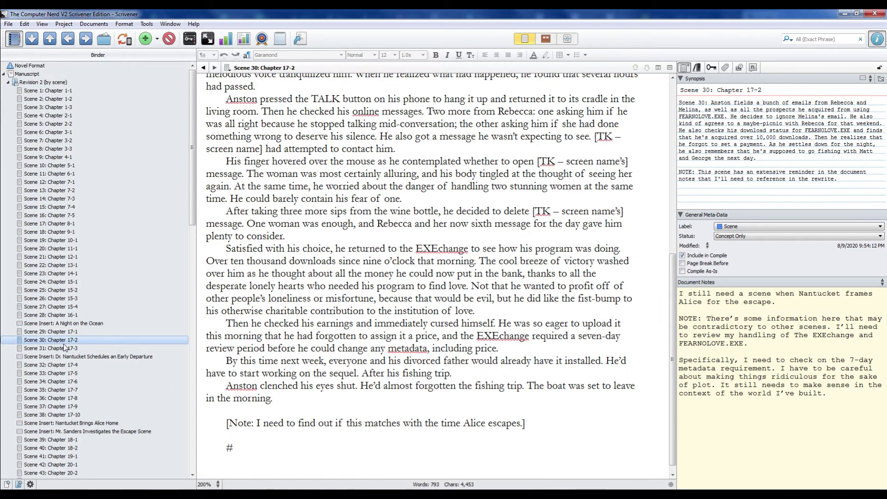
{"action": "left_click", "coordinate": [64, 348]}
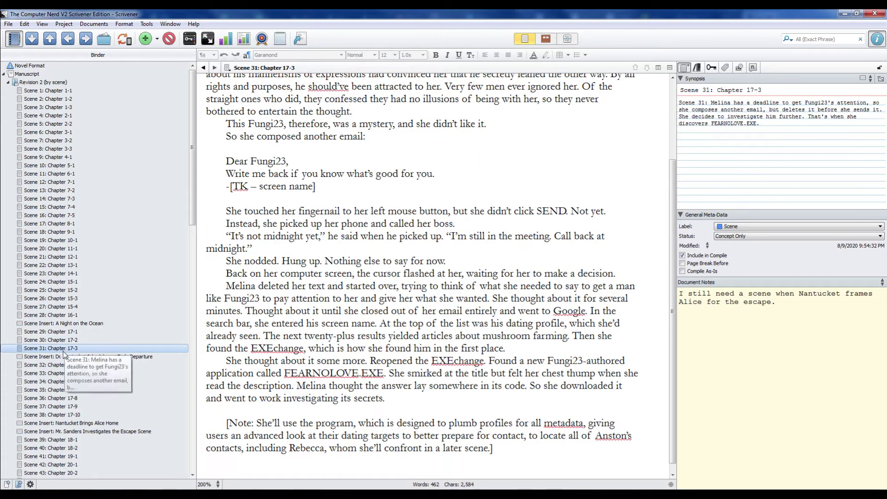
{"action": "left_click", "coordinate": [61, 364]}
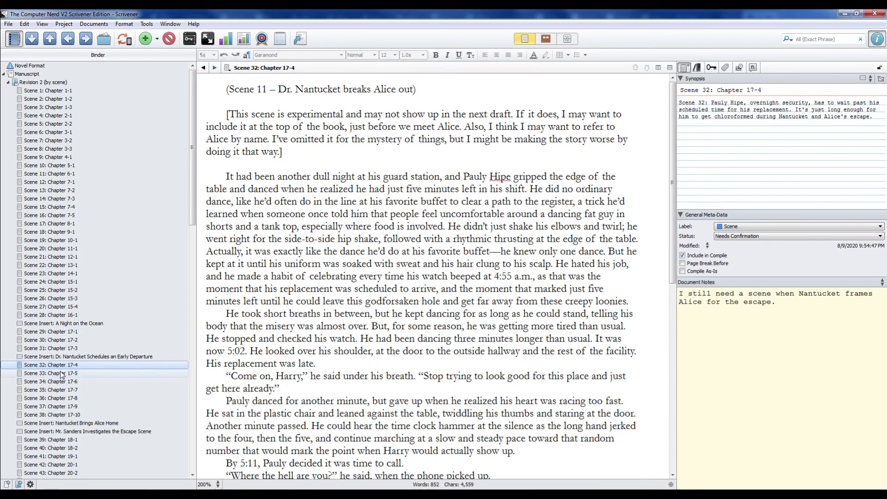
{"action": "left_click", "coordinate": [62, 372]}
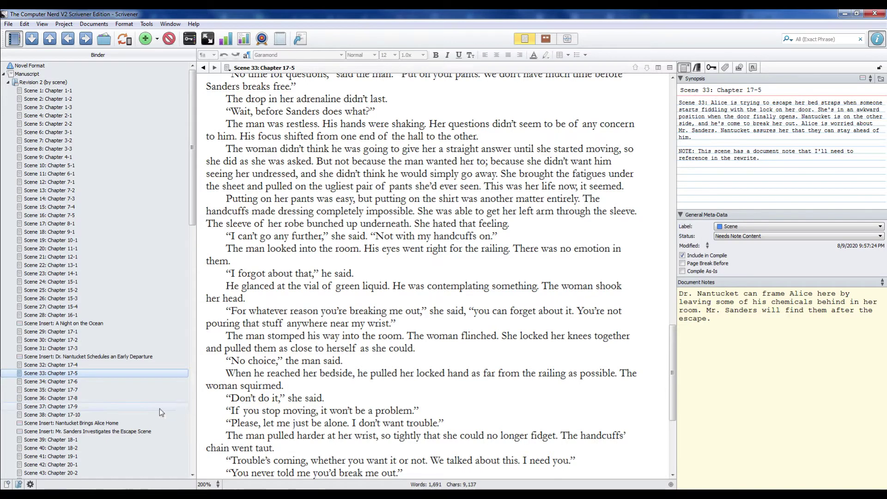
{"action": "left_click", "coordinate": [83, 414]}
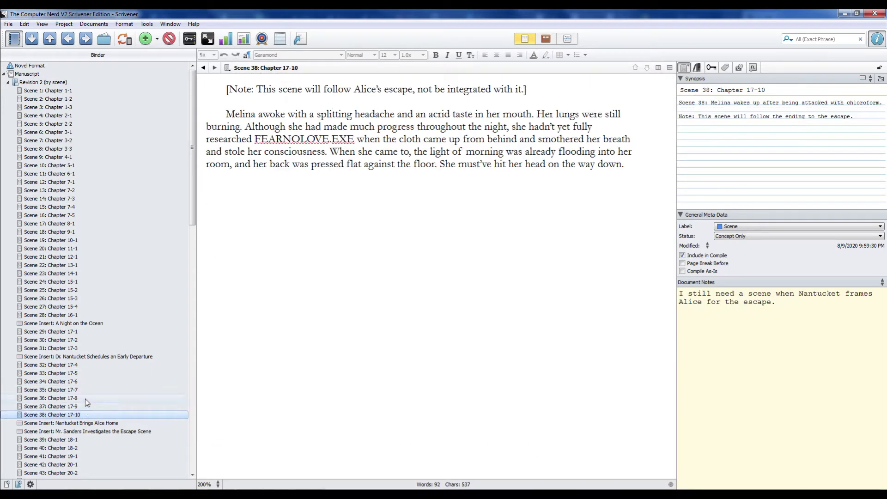
Return to Scene 29: Chapter 17-1 and examine its synopsis and document notes
{"action": "left_click", "coordinate": [75, 332]}
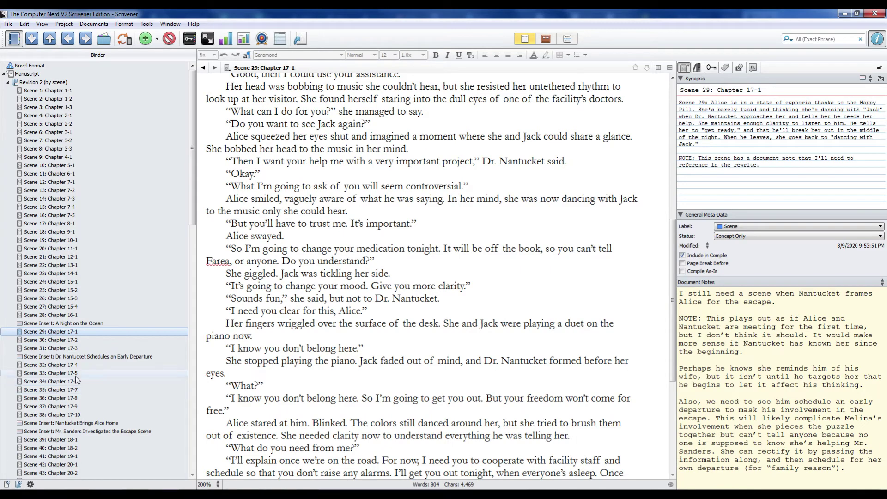
{"action": "mouse_move", "coordinate": [76, 377]}
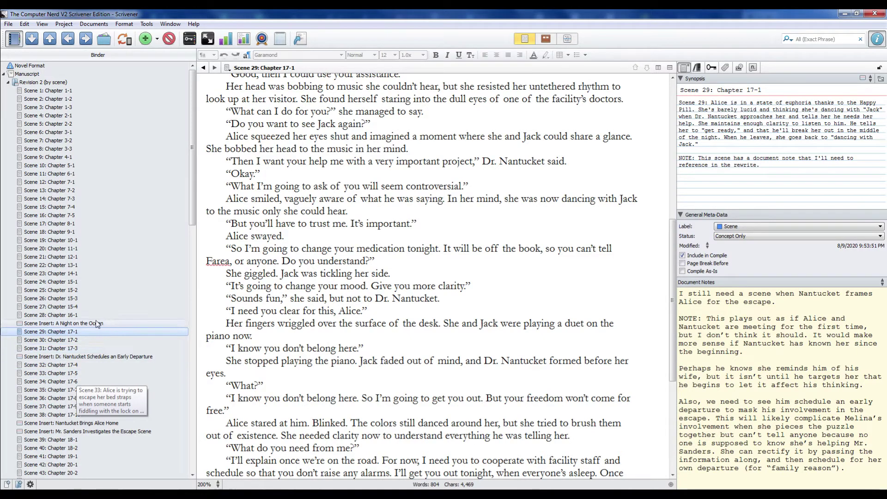
{"action": "left_click", "coordinate": [702, 103]}
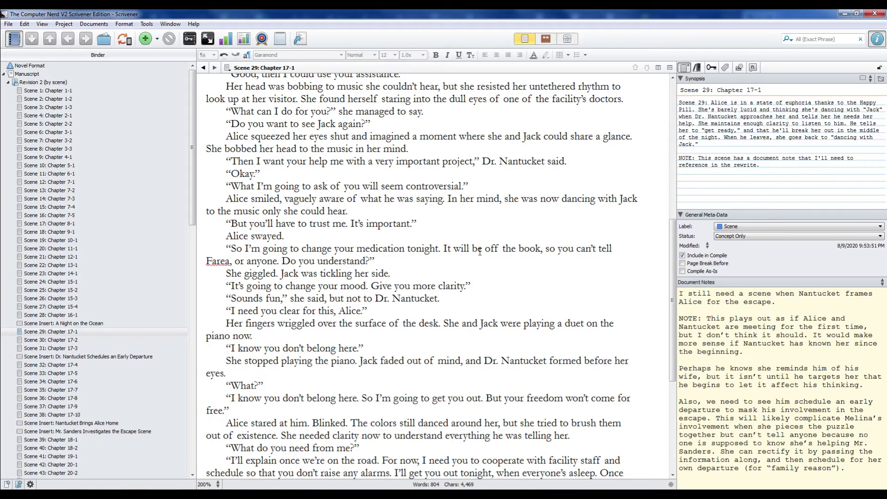
Open the Revision 2 (by scene) corkboard and scan its scene cards down to the end and partway back
{"action": "left_click", "coordinate": [46, 83]}
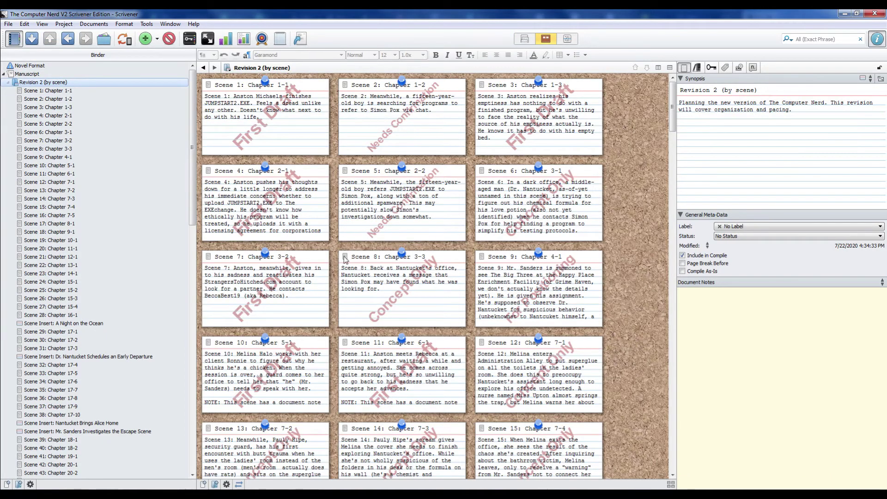
{"action": "scroll", "coordinate": [314, 250], "scroll_direction": "down", "scroll_amount": 5}
{"action": "scroll", "coordinate": [314, 250], "scroll_direction": "up", "scroll_amount": 5}
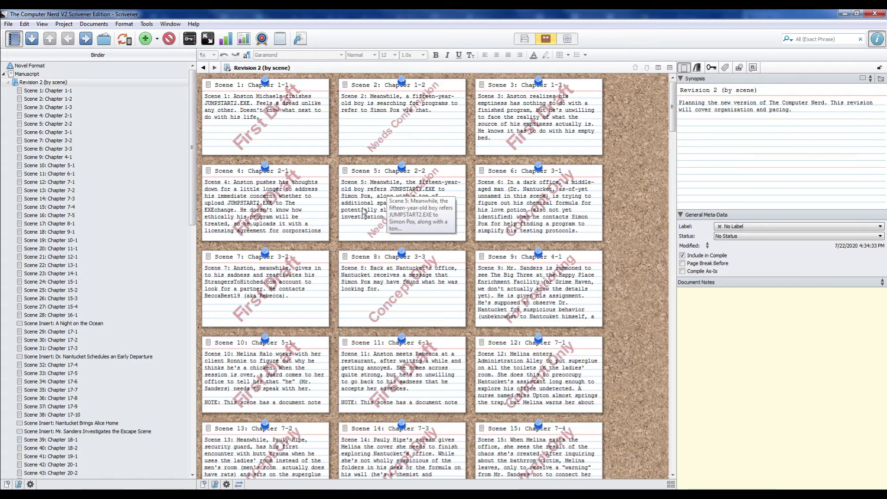
{"action": "scroll", "coordinate": [416, 313], "scroll_direction": "down", "scroll_amount": 20}
{"action": "scroll", "coordinate": [416, 313], "scroll_direction": "down", "scroll_amount": 10}
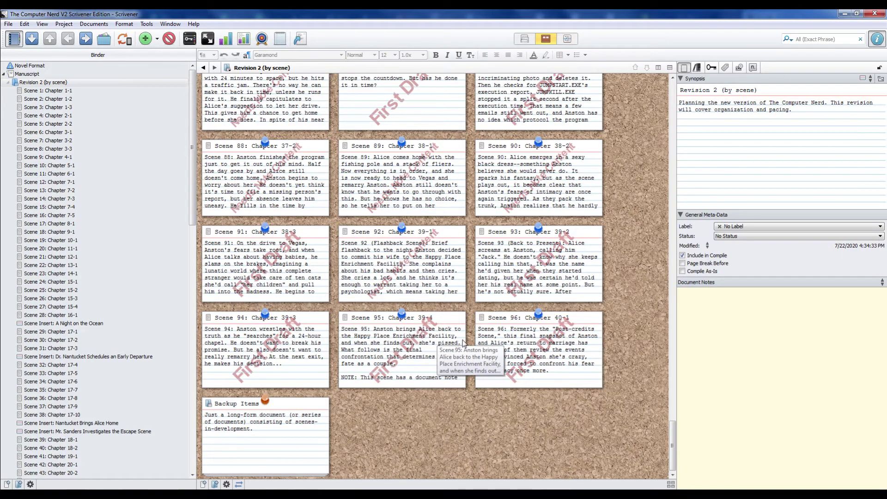
{"action": "scroll", "coordinate": [504, 310], "scroll_direction": "up", "scroll_amount": 20}
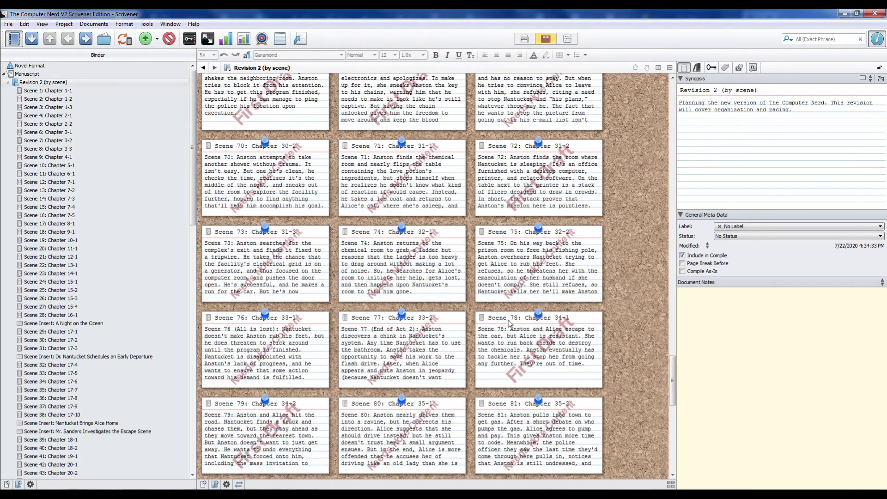
Go back to the start of the Revision 2 corkboard and select the Scene 2: Chapter 1-2 card
{"action": "scroll", "coordinate": [499, 299], "scroll_direction": "up", "scroll_amount": 7}
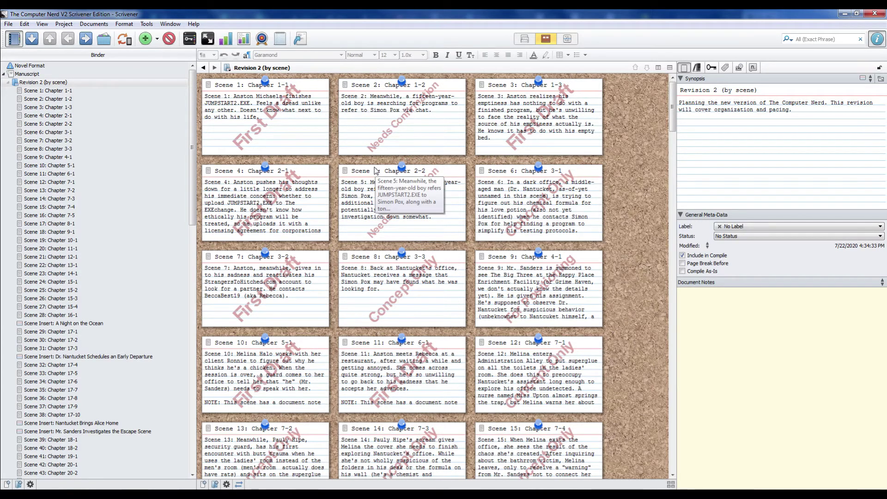
{"action": "left_click", "coordinate": [395, 107]}
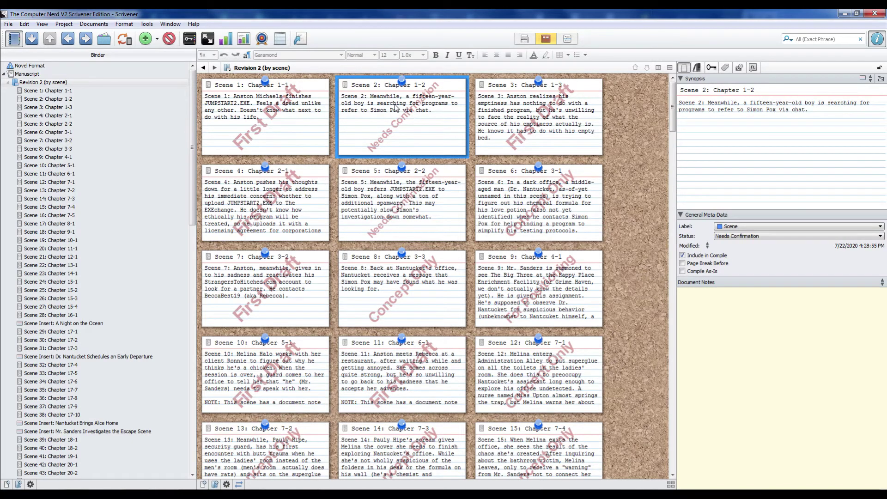
{"action": "left_click", "coordinate": [403, 122]}
{"action": "left_click", "coordinate": [403, 122]}
Open the text of Scene 2: Chapter 1-2 and read through it to the end
{"action": "left_click", "coordinate": [52, 97]}
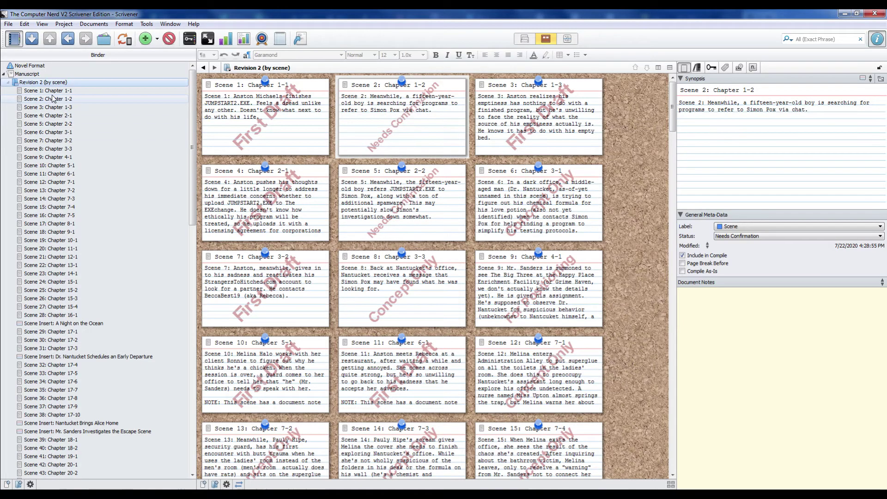
{"action": "left_click", "coordinate": [53, 97]}
{"action": "scroll", "coordinate": [379, 164], "scroll_direction": "up", "scroll_amount": 6}
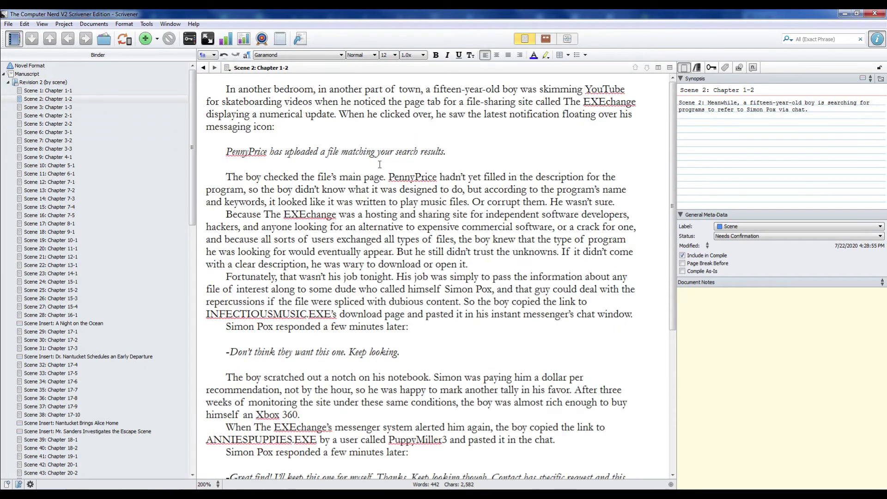
{"action": "scroll", "coordinate": [370, 241], "scroll_direction": "down", "scroll_amount": 4}
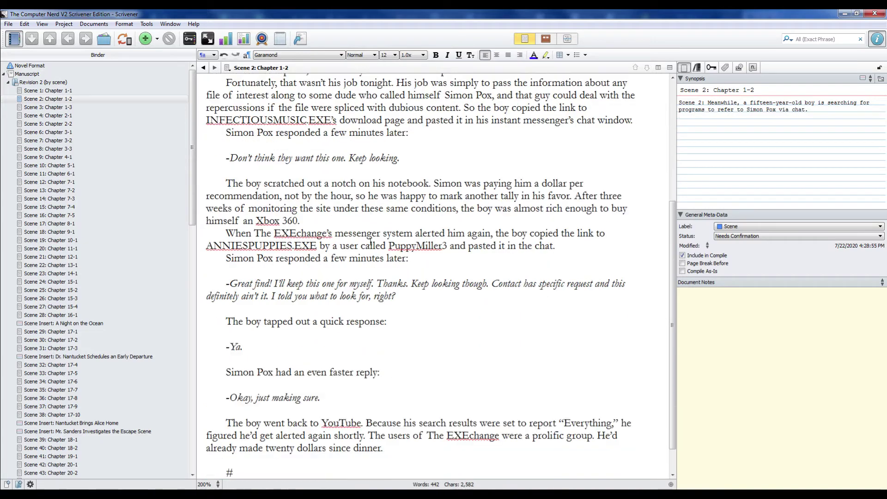
{"action": "scroll", "coordinate": [370, 241], "scroll_direction": "down", "scroll_amount": 2}
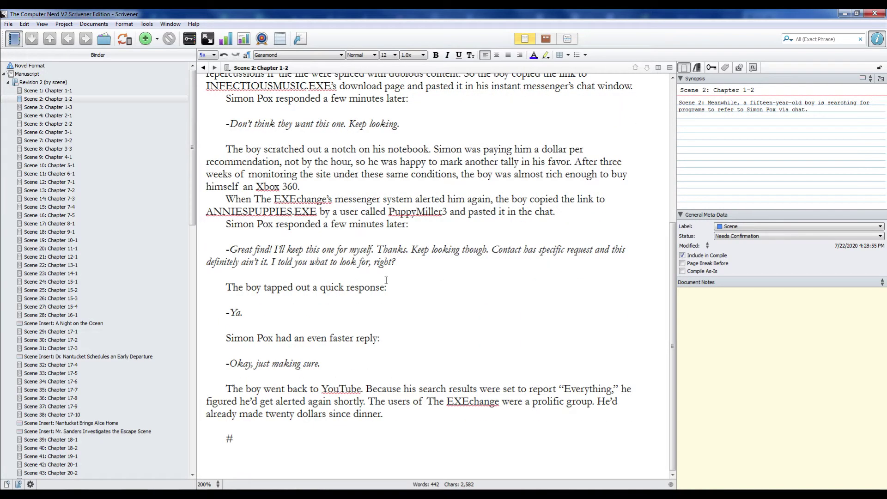
{"action": "scroll", "coordinate": [408, 293], "scroll_direction": "up", "scroll_amount": 1}
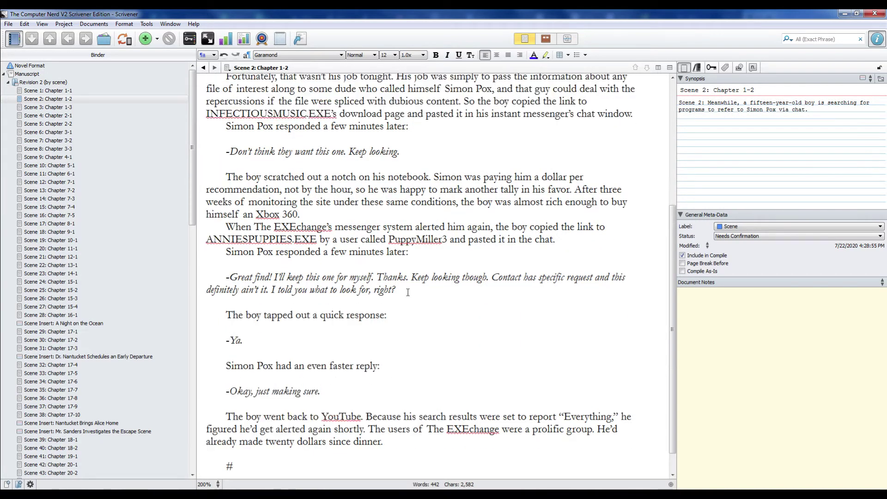
{"action": "scroll", "coordinate": [408, 293], "scroll_direction": "up", "scroll_amount": 4}
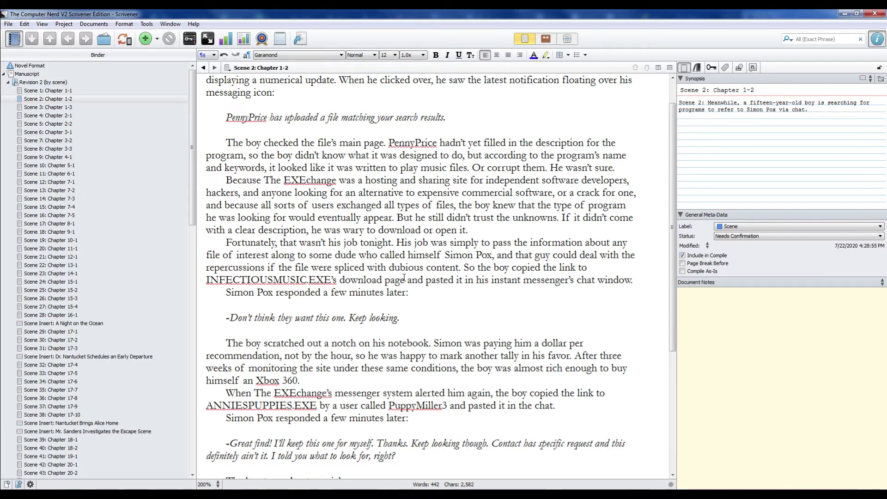
{"action": "scroll", "coordinate": [405, 278], "scroll_direction": "up", "scroll_amount": 1}
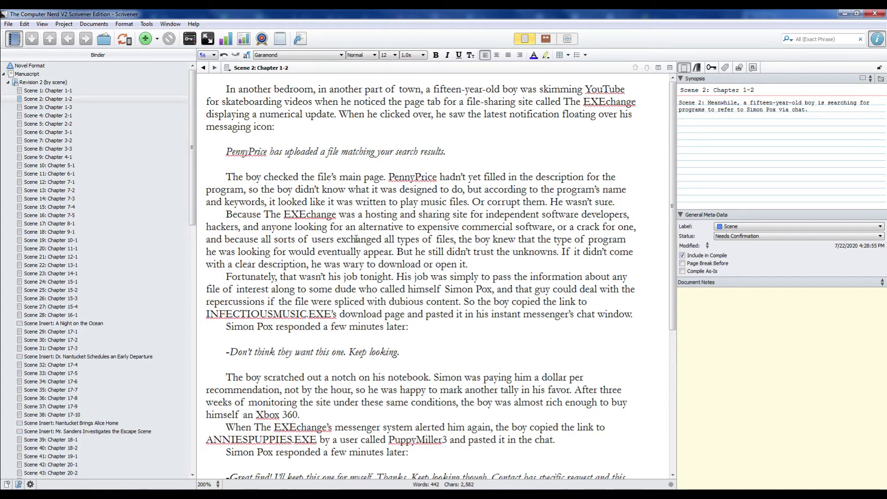
{"action": "scroll", "coordinate": [443, 264], "scroll_direction": "down", "scroll_amount": 7}
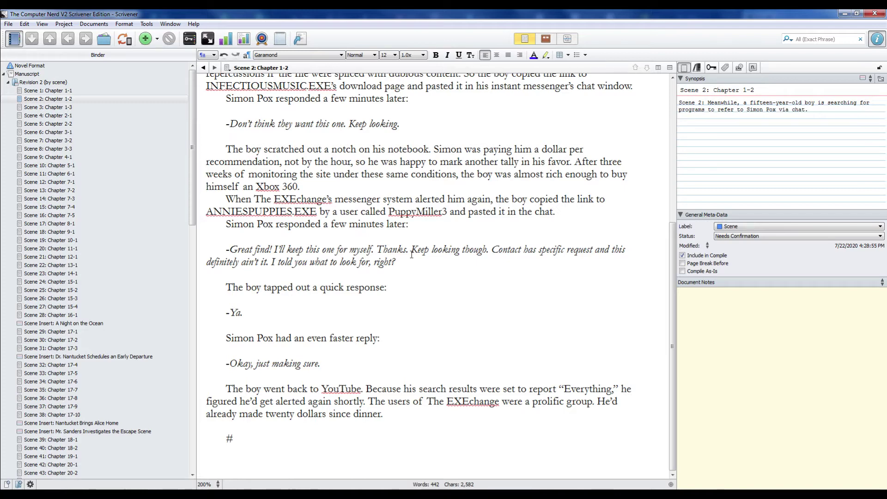
Select the Scene 8: Chapter 3-3 card on the Revision 2 corkboard and open that scene's text
{"action": "left_click", "coordinate": [43, 82]}
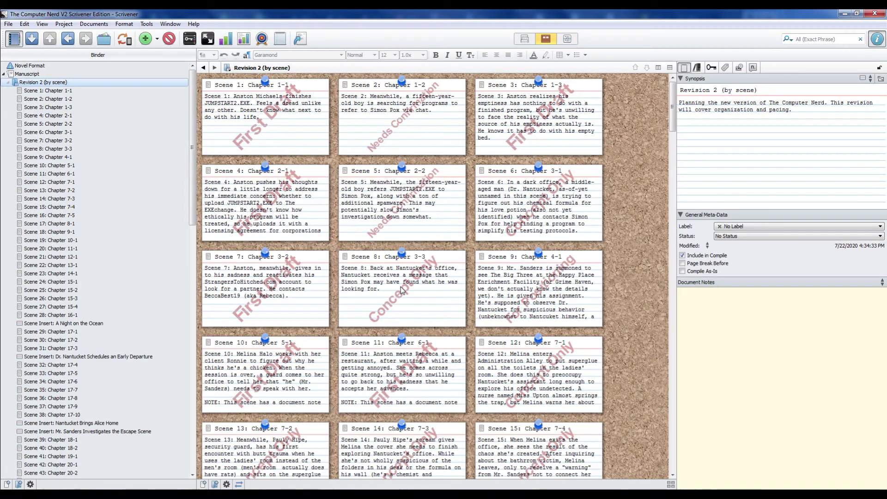
{"action": "left_click", "coordinate": [368, 290]}
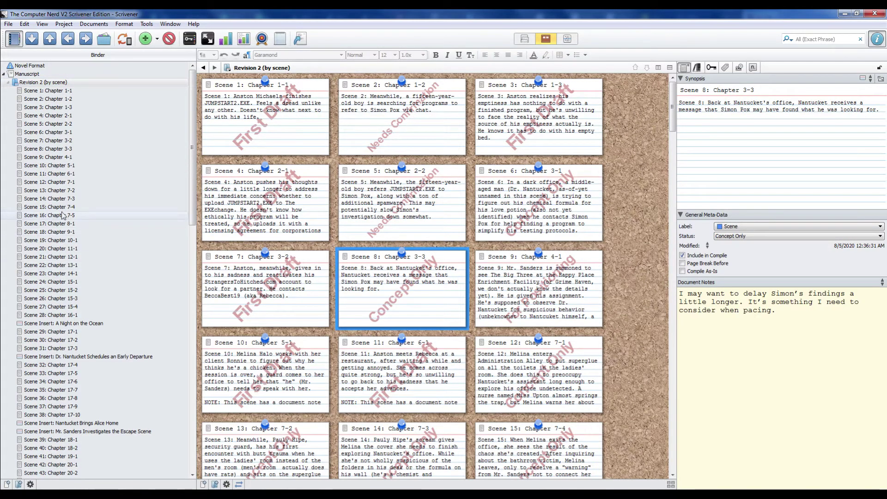
{"action": "left_click", "coordinate": [49, 148]}
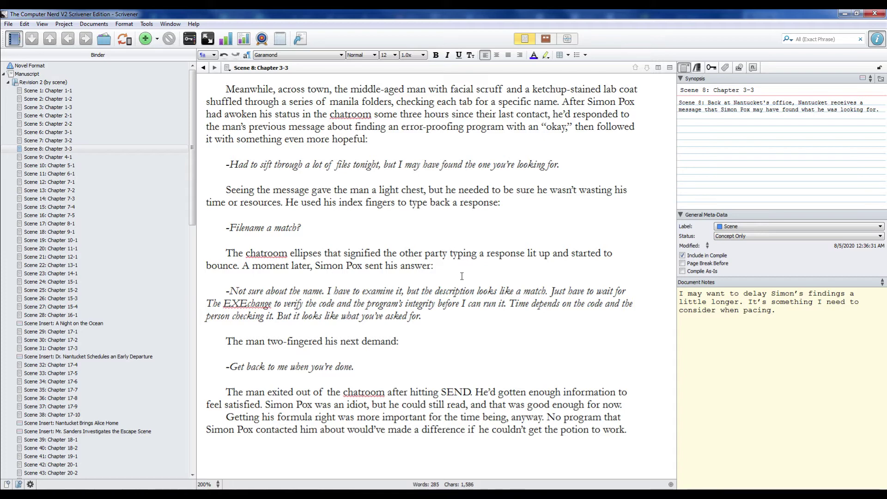
View the text of Scene 1: Chapter 1-1 and return to the Revision 2 (by scene) corkboard
{"action": "left_click", "coordinate": [49, 83]}
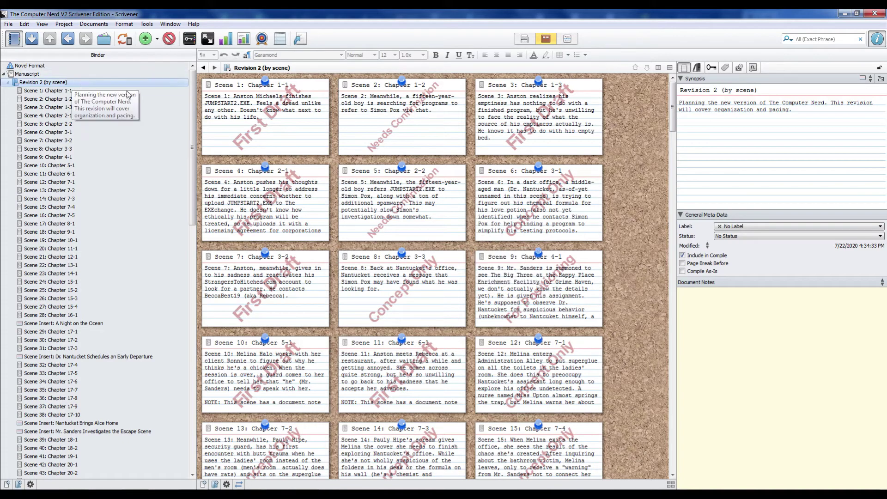
{"action": "left_click", "coordinate": [41, 90]}
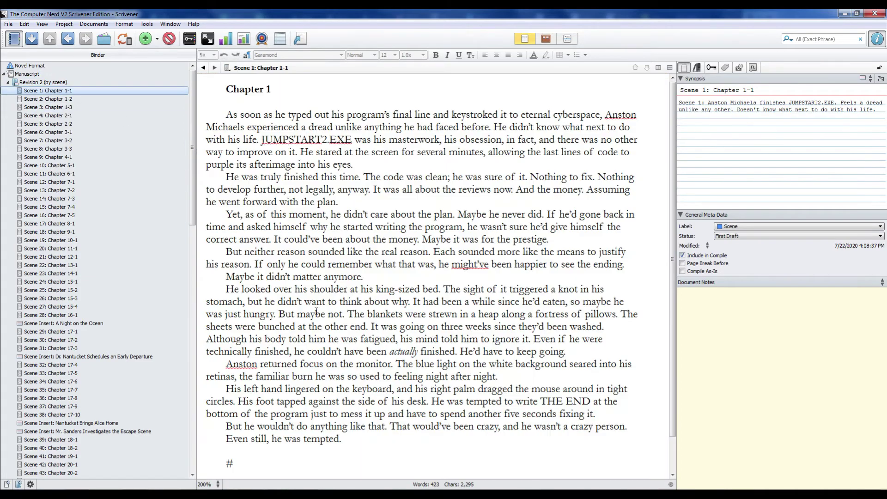
{"action": "left_click", "coordinate": [31, 84]}
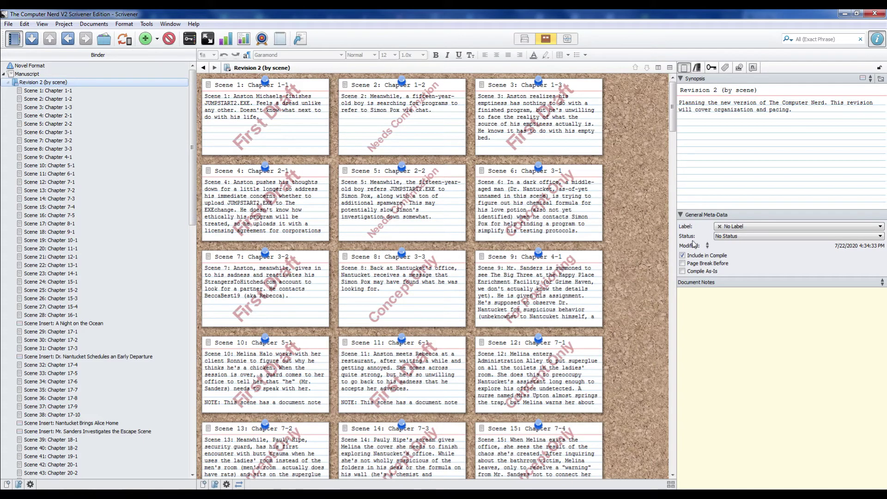
Widen the inspector slightly and add the word "This" at the end of the Revision 2 (by scene) synopsis
{"action": "mouse_move", "coordinate": [675, 307]}
{"action": "left_mouse_down"}
{"action": "mouse_move", "coordinate": [630, 306]}
{"action": "mouse_move", "coordinate": [690, 308]}
{"action": "mouse_move", "coordinate": [660, 308]}
{"action": "mouse_move", "coordinate": [668, 309]}
{"action": "left_mouse_up"}
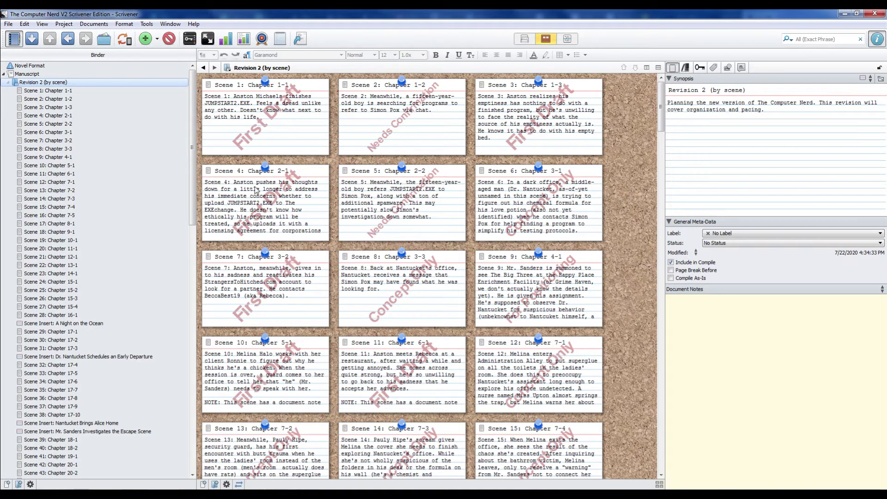
{"action": "left_click", "coordinate": [725, 134]}
{"action": "type", "text": "This"}
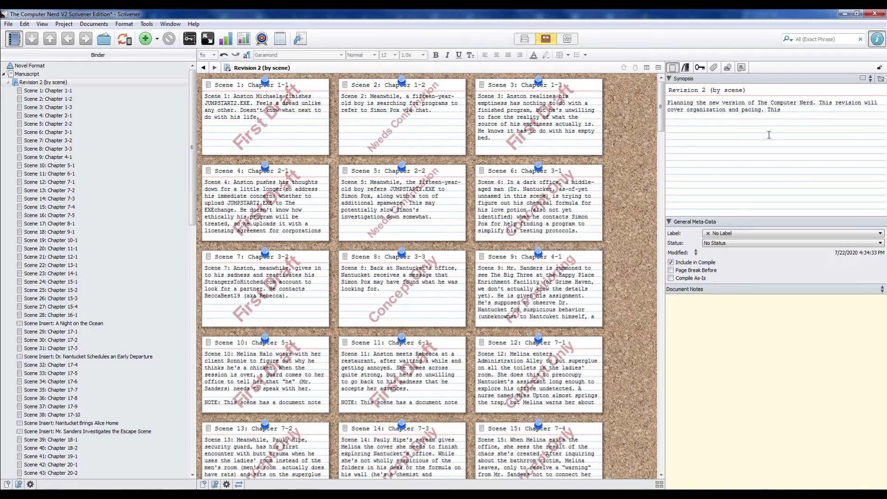
Add the sentence "This is where I update my synopsis." to the end of the Scene 2: Chapter 1-2 synopsis
{"action": "left_click", "coordinate": [416, 127]}
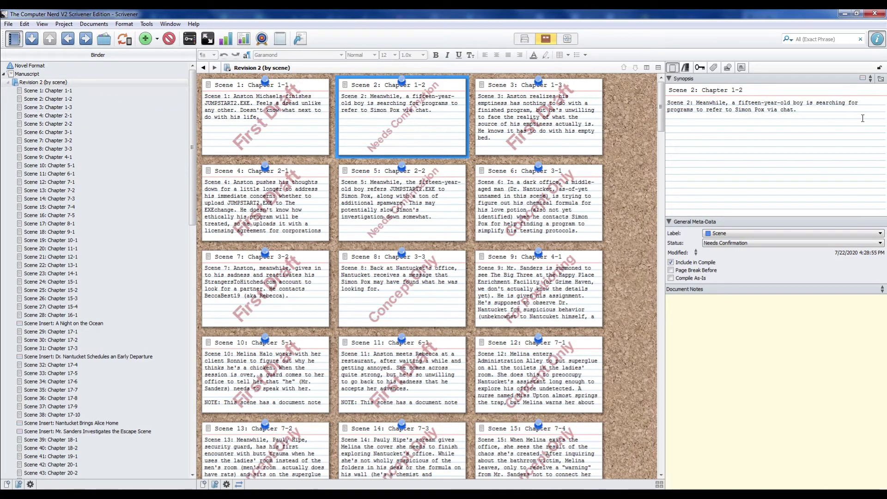
{"action": "left_click", "coordinate": [810, 113]}
{"action": "type", "text": "This is where I update my suynopse"}
{"action": "key", "text": "BackSpace"}
{"action": "key", "text": "BackSpace"}
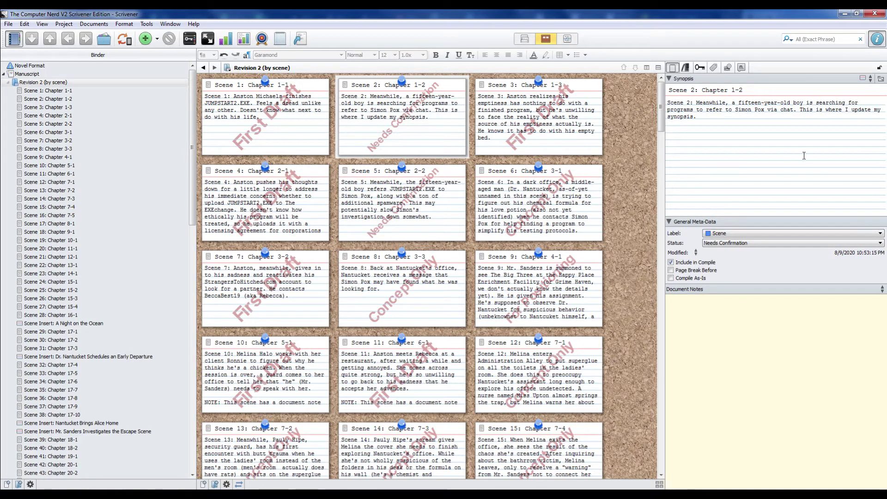
Delete the added last sentence from the Scene 2: Chapter 1-2 synopsis
{"action": "left_click", "coordinate": [800, 110]}
{"action": "key", "text": "Delete"}
{"action": "key", "text": "Delete"}
{"action": "key", "text": "Delete"}
{"action": "key", "text": "Delete"}
{"action": "key", "text": "Delete"}
{"action": "key", "text": "Delete"}
{"action": "key", "text": "Delete"}
{"action": "key", "text": "Delete"}
{"action": "key", "text": "Delete"}
{"action": "key", "text": "Delete"}
{"action": "key", "text": "Delete"}
{"action": "key", "text": "Delete"}
{"action": "key", "text": "Delete"}
{"action": "key", "text": "Delete"}
{"action": "key", "text": "Delete"}
{"action": "key", "text": "Delete"}
{"action": "key", "text": "Delete"}
{"action": "key", "text": "Delete"}
{"action": "key", "text": "Delete"}
{"action": "key", "text": "Delete"}
{"action": "key", "text": "Delete"}
{"action": "key", "text": "Delete"}
{"action": "key", "text": "Delete"}
{"action": "key", "text": "Delete"}
{"action": "key", "text": "Delete"}
{"action": "key", "text": "Delete"}
{"action": "key", "text": "Delete"}
{"action": "key", "text": "Delete"}
{"action": "key", "text": "Delete"}
{"action": "key", "text": "Delete"}
{"action": "key", "text": "Delete"}
{"action": "key", "text": "Delete"}
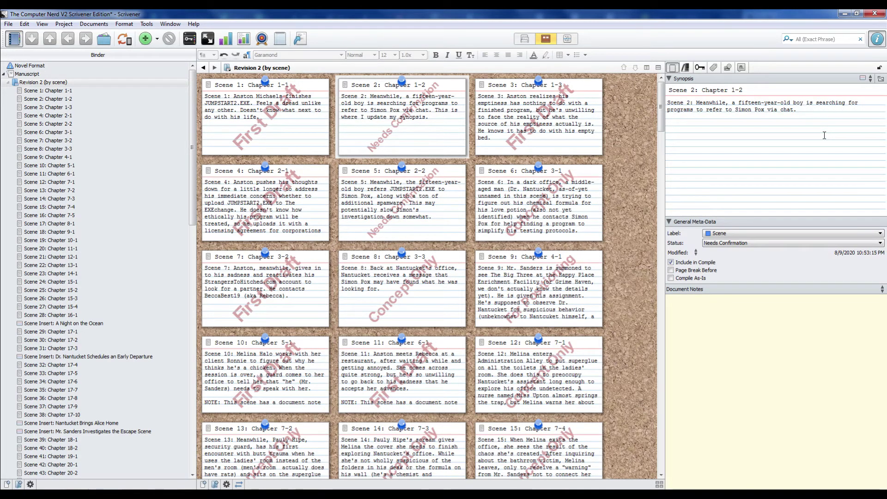
{"action": "key", "text": "BackSpace"}
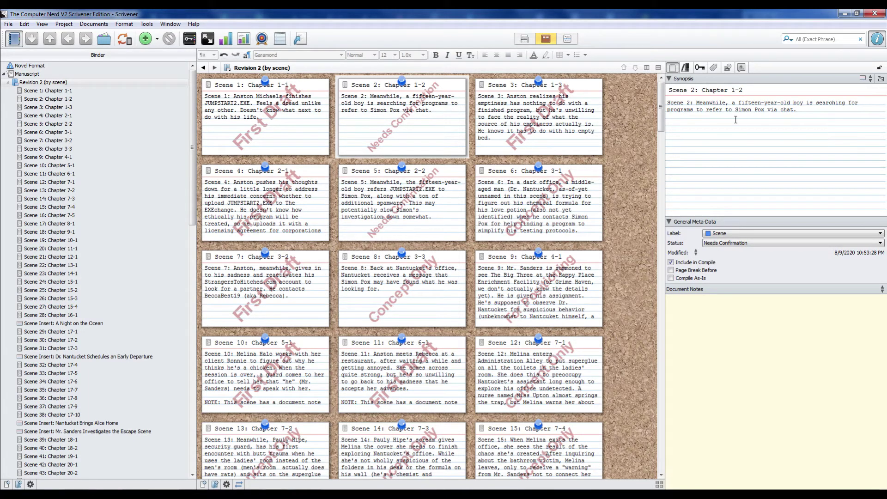
Select the Scene 11: Chapter 6-1 card, open its text, skim through it and return to its beginning
{"action": "left_click", "coordinate": [424, 358]}
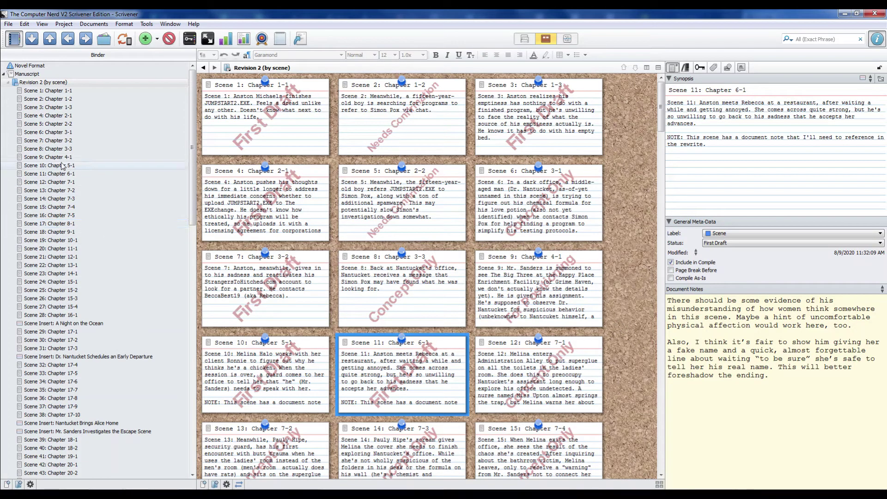
{"action": "left_click", "coordinate": [46, 175]}
{"action": "scroll", "coordinate": [378, 185], "scroll_direction": "down", "scroll_amount": 6}
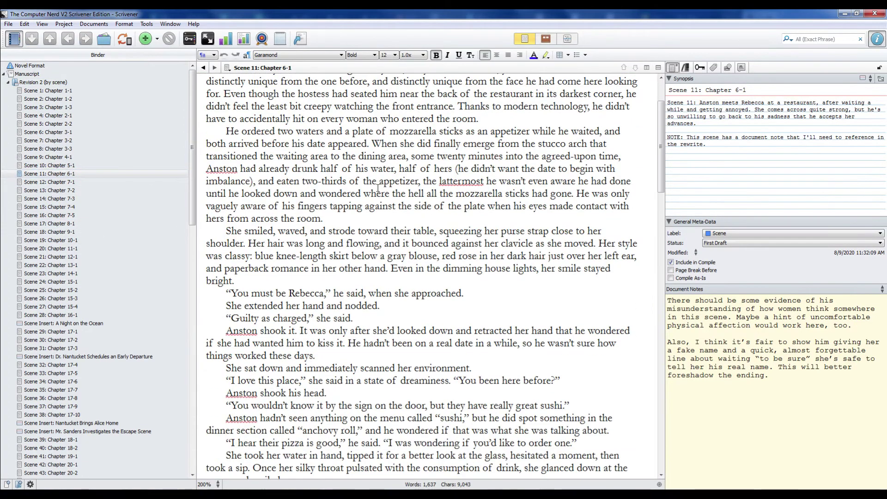
{"action": "scroll", "coordinate": [377, 194], "scroll_direction": "down", "scroll_amount": 20}
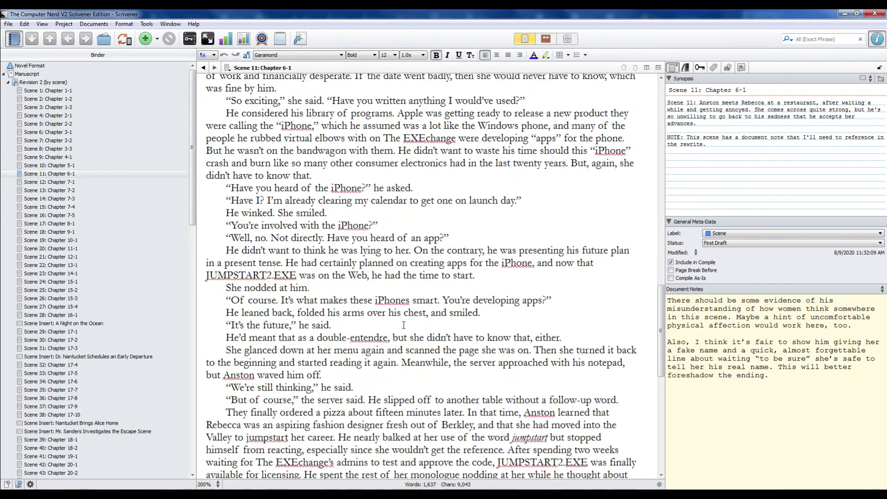
{"action": "scroll", "coordinate": [404, 328], "scroll_direction": "down", "scroll_amount": 8}
{"action": "scroll", "coordinate": [404, 323], "scroll_direction": "up", "scroll_amount": 15}
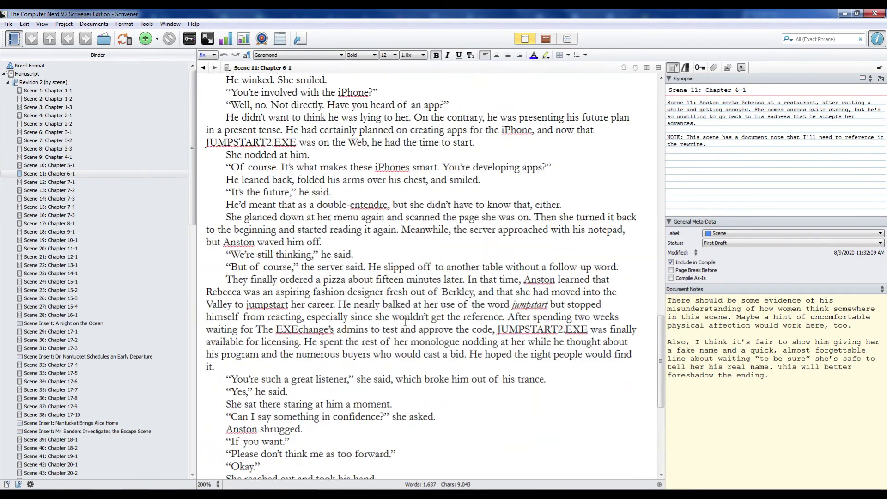
{"action": "scroll", "coordinate": [405, 323], "scroll_direction": "up", "scroll_amount": 20}
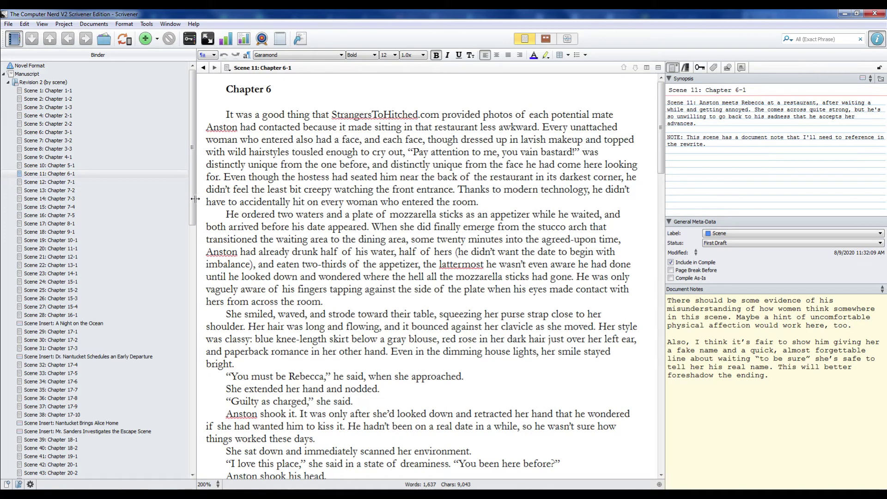
Browse the binder past the last scenes to the Front Matter and Research items
{"action": "left_click", "coordinate": [187, 174]}
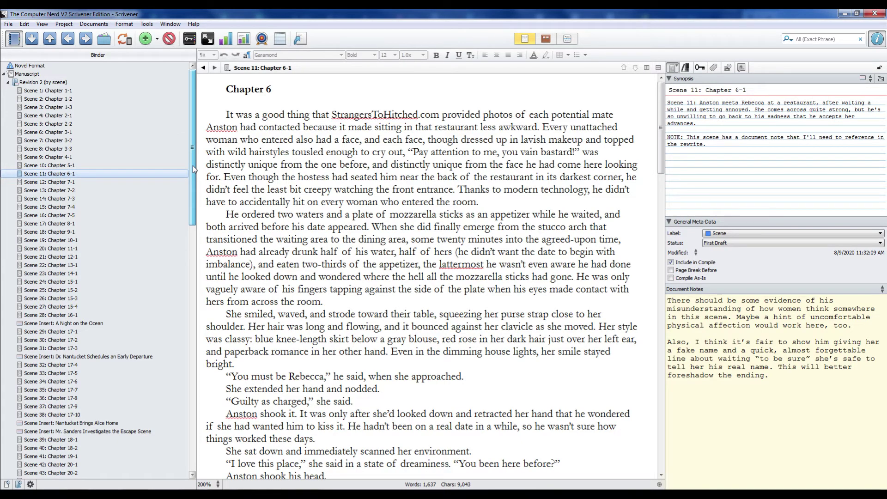
{"action": "mouse_move", "coordinate": [193, 165]}
{"action": "left_mouse_down"}
{"action": "mouse_move", "coordinate": [192, 279]}
{"action": "mouse_move", "coordinate": [196, 180]}
{"action": "left_mouse_up"}
{"action": "scroll", "coordinate": [195, 176], "scroll_direction": "up", "scroll_amount": 2}
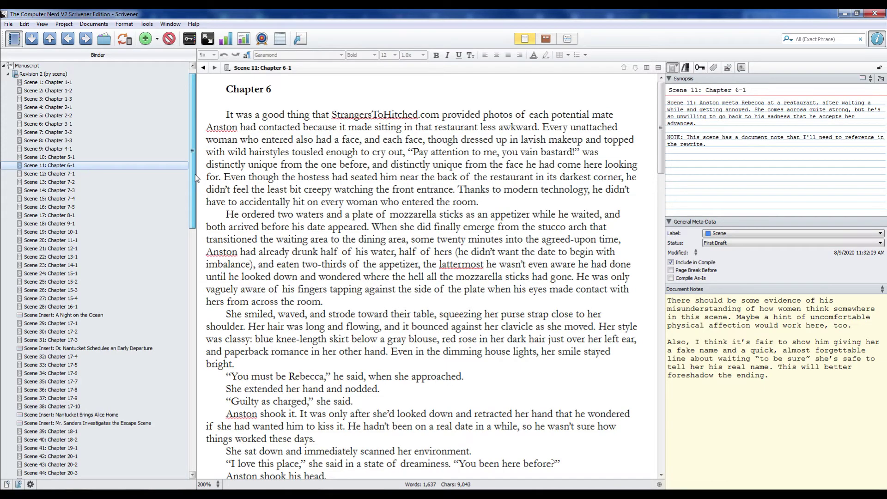
{"action": "left_click_drag", "start_coordinate": [195, 174], "coordinate": [188, 396]}
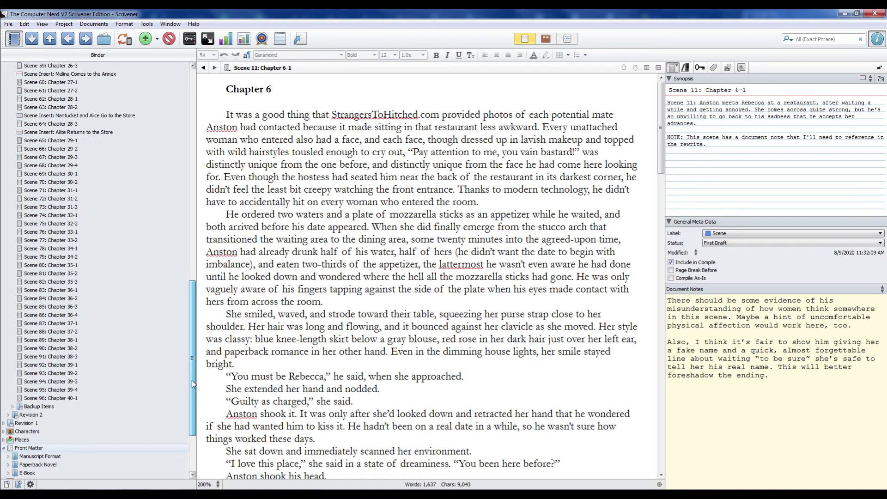
{"action": "left_click_drag", "start_coordinate": [192, 373], "coordinate": [192, 395]}
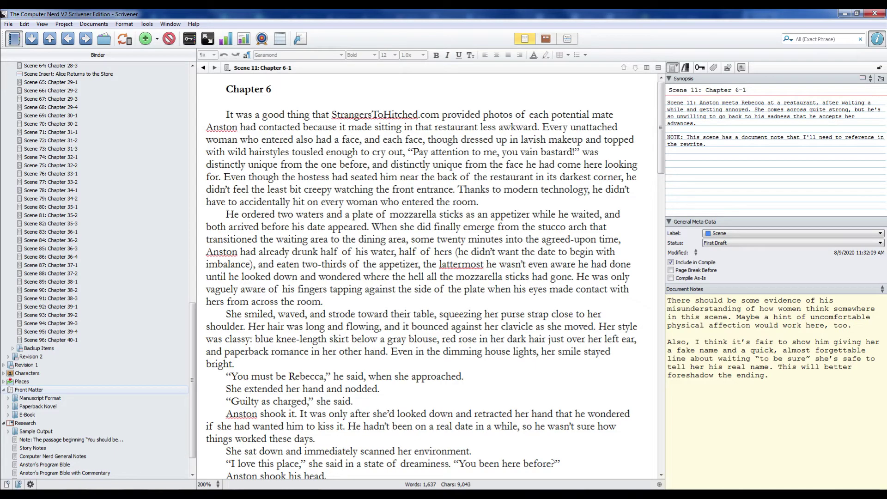
Switch to Word, skim the Computer Nerd General Notes document, and return to The Computer Nerd V2 project in Scrivener
{"action": "mouse_move", "coordinate": [311, 494]}
{"action": "left_click", "coordinate": [563, 450]}
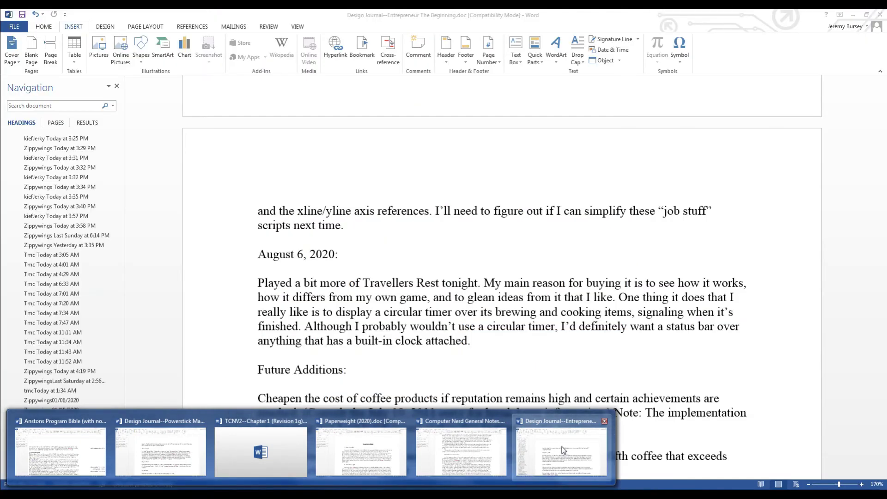
{"action": "left_click", "coordinate": [472, 450]}
{"action": "scroll", "coordinate": [400, 295], "scroll_direction": "down", "scroll_amount": 2}
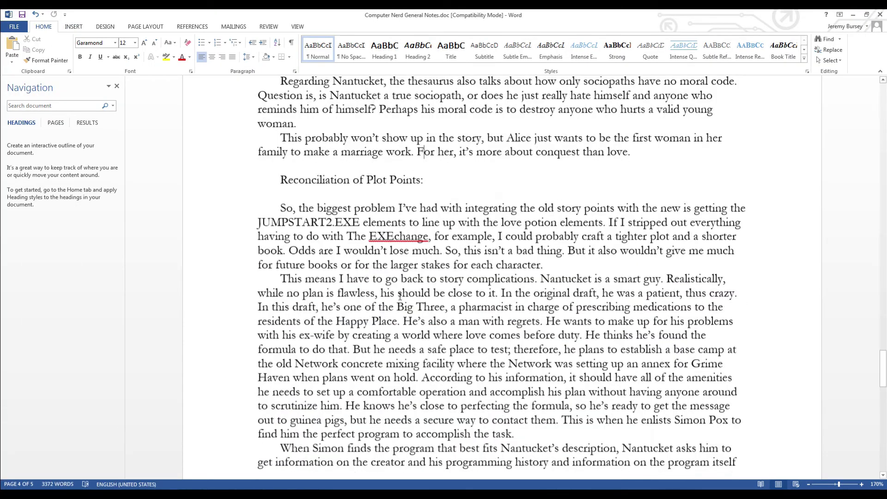
{"action": "scroll", "coordinate": [400, 295], "scroll_direction": "up", "scroll_amount": 15}
{"action": "scroll", "coordinate": [400, 287], "scroll_direction": "up", "scroll_amount": 15}
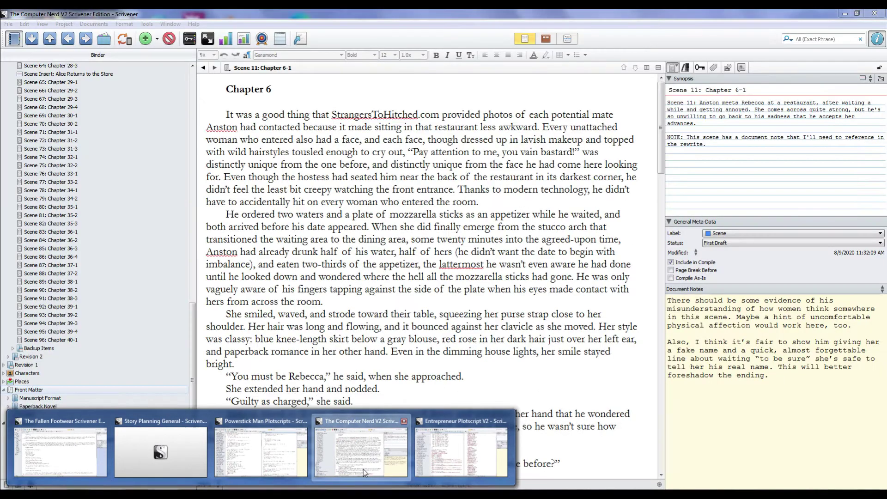
{"action": "left_click", "coordinate": [365, 472]}
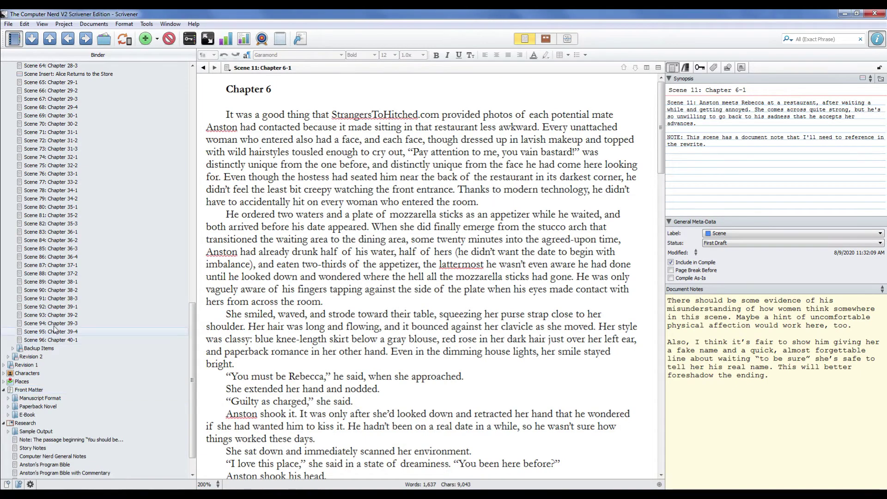
Open Computer Nerd General Notes from the Research folder, skim its contents and return to the Scrivener Notes passage at its end
{"action": "scroll", "coordinate": [81, 338], "scroll_direction": "down", "scroll_amount": 2}
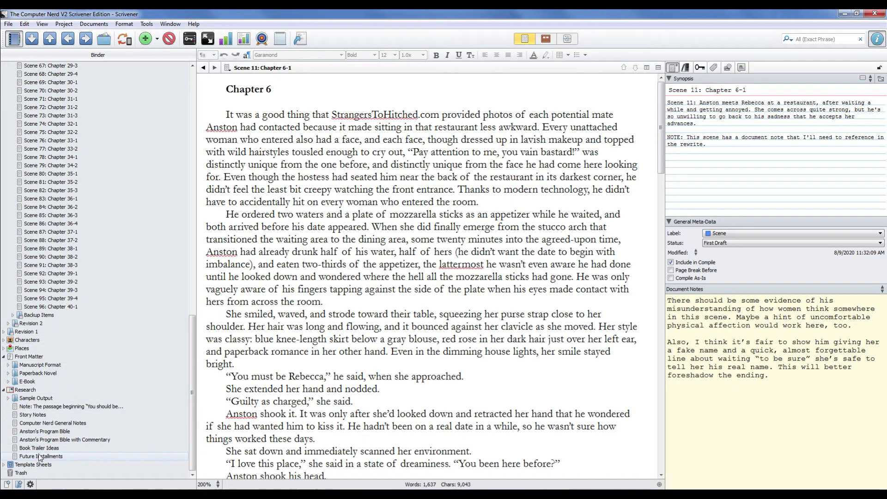
{"action": "left_click", "coordinate": [52, 424]}
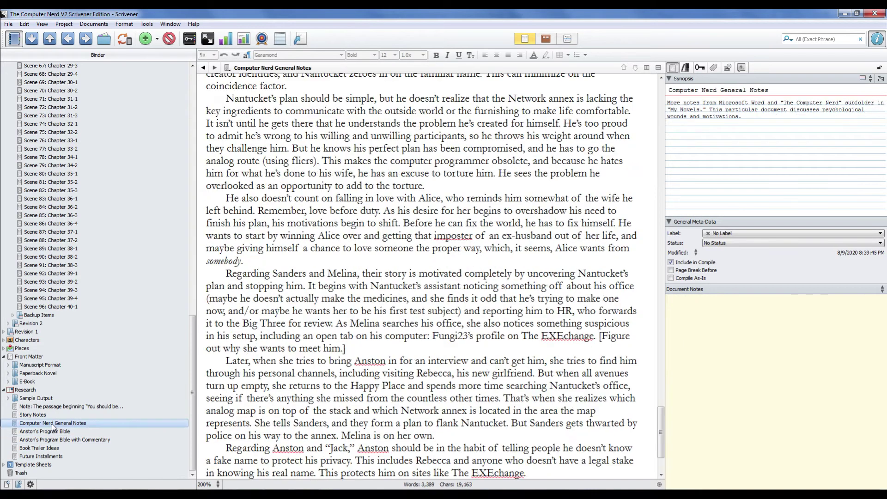
{"action": "scroll", "coordinate": [327, 460], "scroll_direction": "up", "scroll_amount": 15}
{"action": "scroll", "coordinate": [327, 460], "scroll_direction": "up", "scroll_amount": 20}
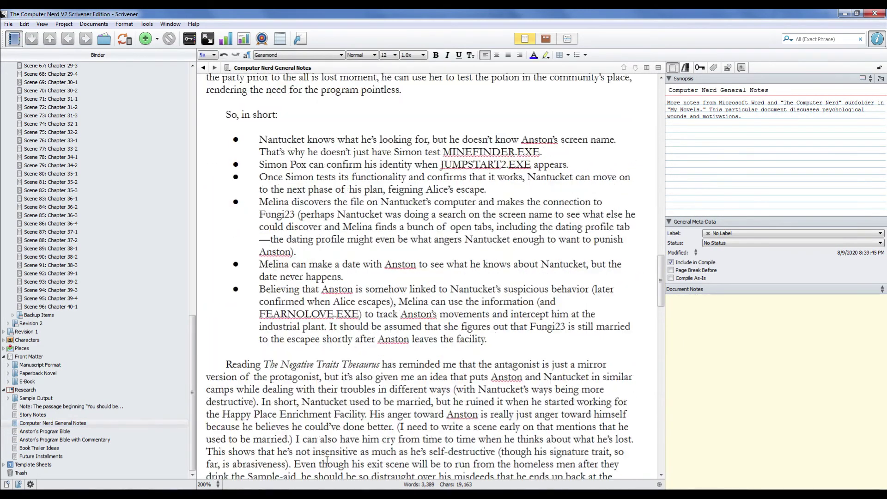
{"action": "scroll", "coordinate": [327, 460], "scroll_direction": "up", "scroll_amount": 5}
{"action": "scroll", "coordinate": [327, 459], "scroll_direction": "down", "scroll_amount": 20}
{"action": "scroll", "coordinate": [326, 460], "scroll_direction": "down", "scroll_amount": 20}
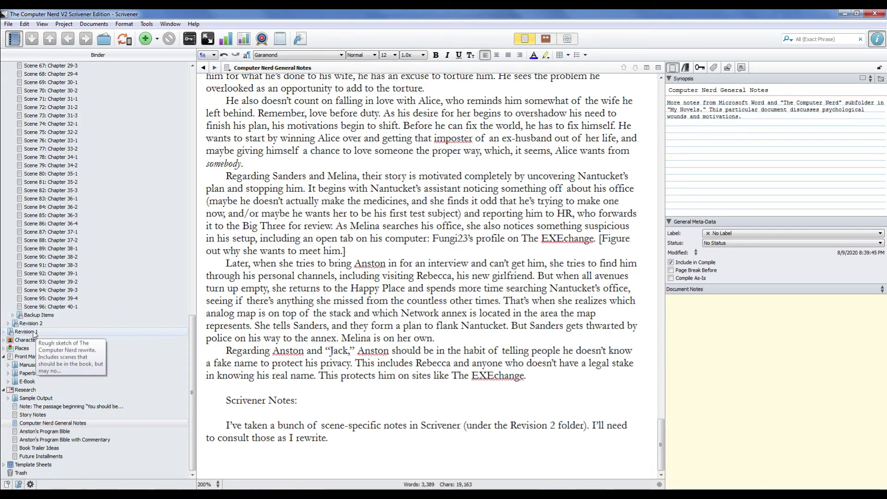
Expand the Revision 1 folder to check its contents, collapse it and return to the first Revision 2 (by scene) items in the binder
{"action": "left_click", "coordinate": [4, 333]}
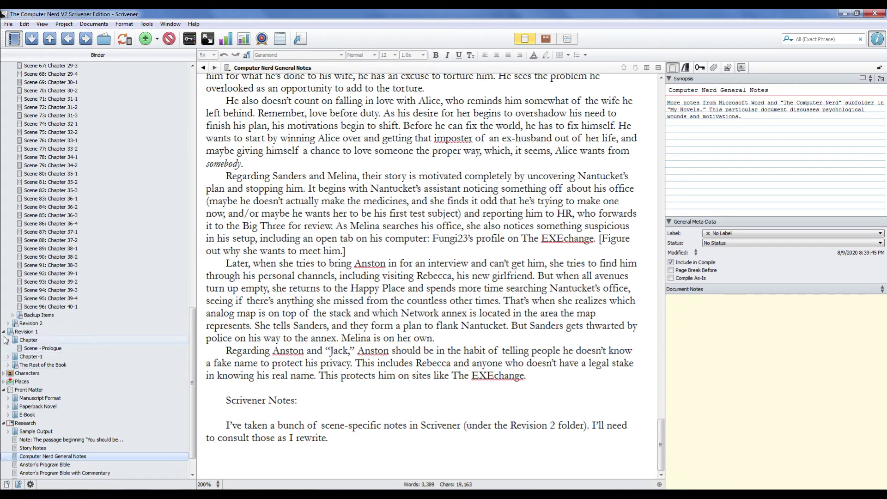
{"action": "left_click", "coordinate": [4, 332]}
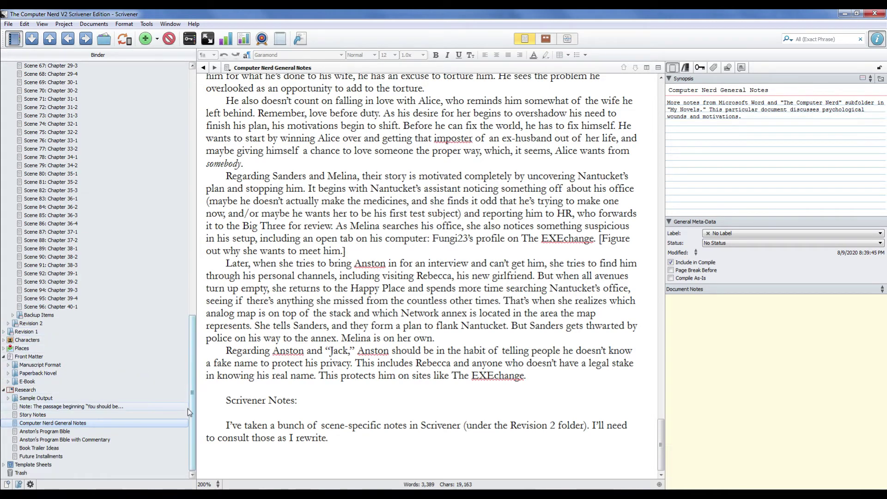
{"action": "left_click_drag", "start_coordinate": [188, 409], "coordinate": [190, 157]}
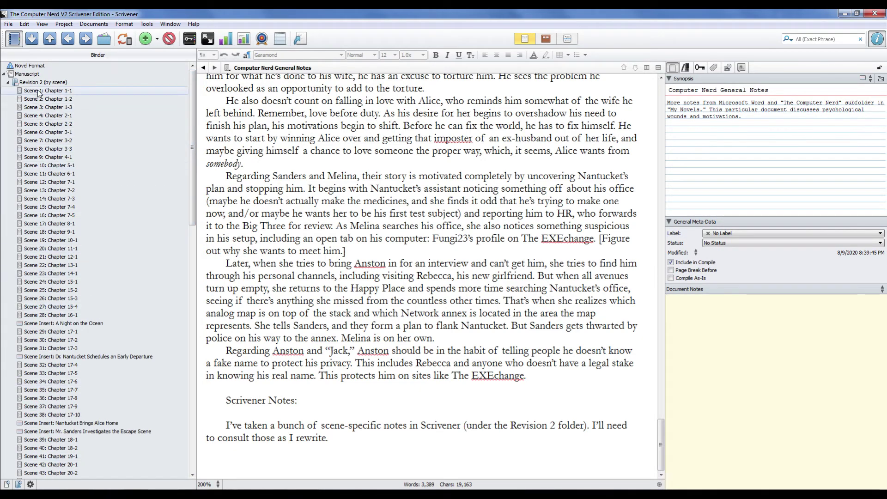
{"action": "mouse_move", "coordinate": [38, 92]}
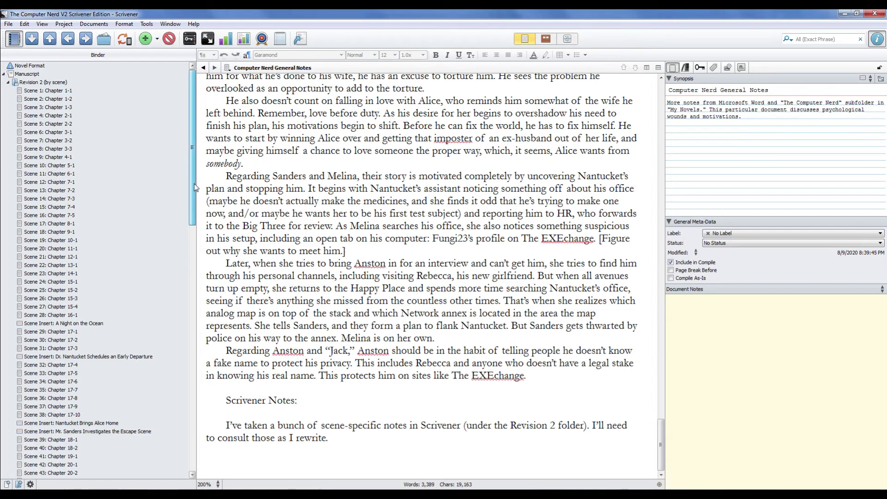
Compare the synopses and document notes of Scene 20: Chapter 11-1 and Scene 28: Chapter 16-1, ending on Scene 20
{"action": "left_click", "coordinate": [63, 250]}
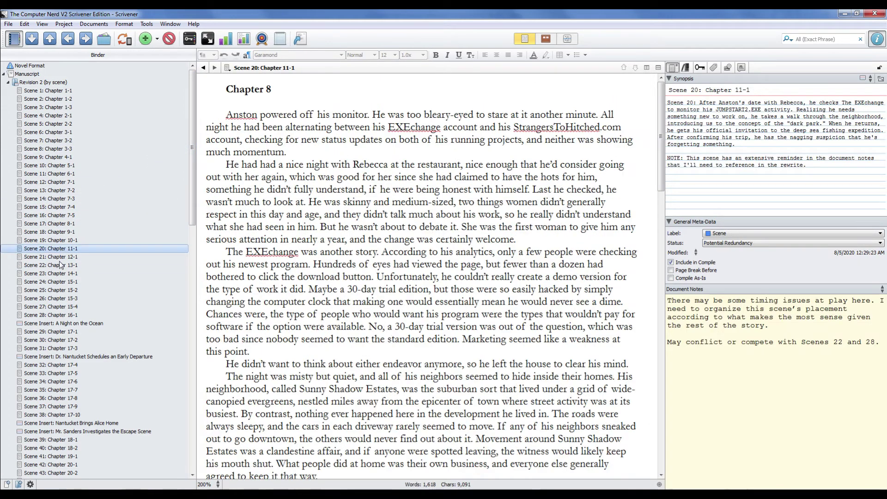
{"action": "left_click", "coordinate": [55, 300]}
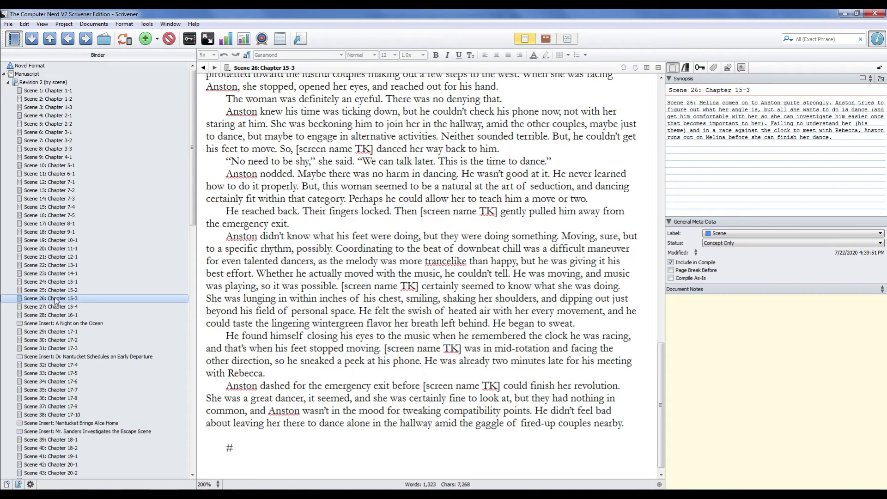
{"action": "left_click", "coordinate": [54, 315]}
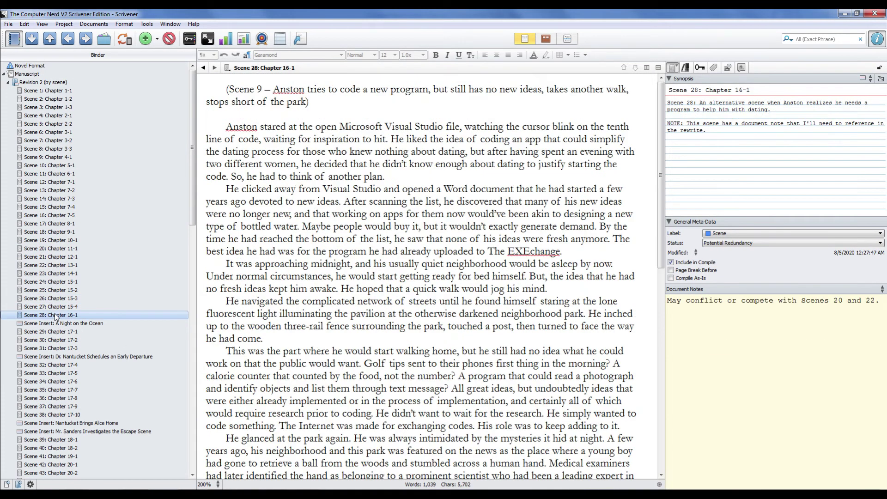
{"action": "left_click", "coordinate": [51, 249]}
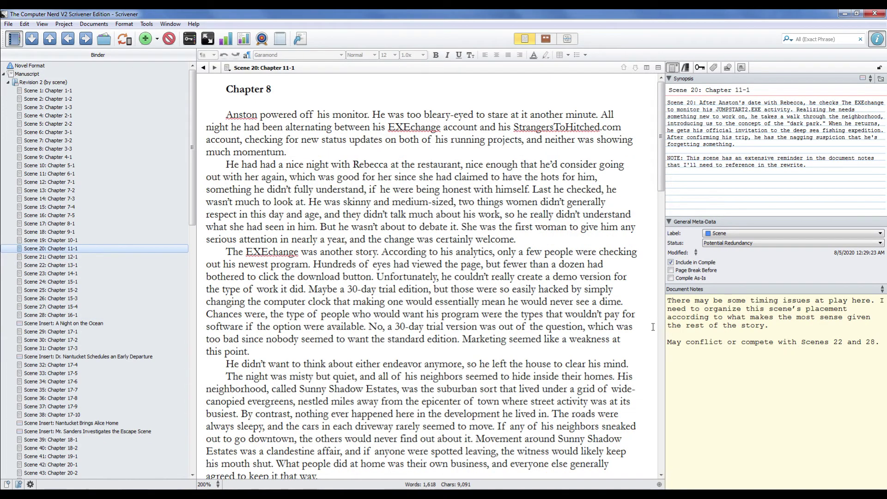
Skim the texts of Scene 22: Chapter 13-1 and Scene 28: Chapter 16-1, and return to the beginning of Scene 28
{"action": "left_click", "coordinate": [48, 267]}
{"action": "scroll", "coordinate": [331, 352], "scroll_direction": "down", "scroll_amount": 3}
{"action": "scroll", "coordinate": [332, 353], "scroll_direction": "down", "scroll_amount": 10}
{"action": "left_click", "coordinate": [51, 315]}
{"action": "left_click", "coordinate": [343, 346]}
{"action": "scroll", "coordinate": [344, 346], "scroll_direction": "down", "scroll_amount": 8}
{"action": "scroll", "coordinate": [343, 346], "scroll_direction": "up", "scroll_amount": 8}
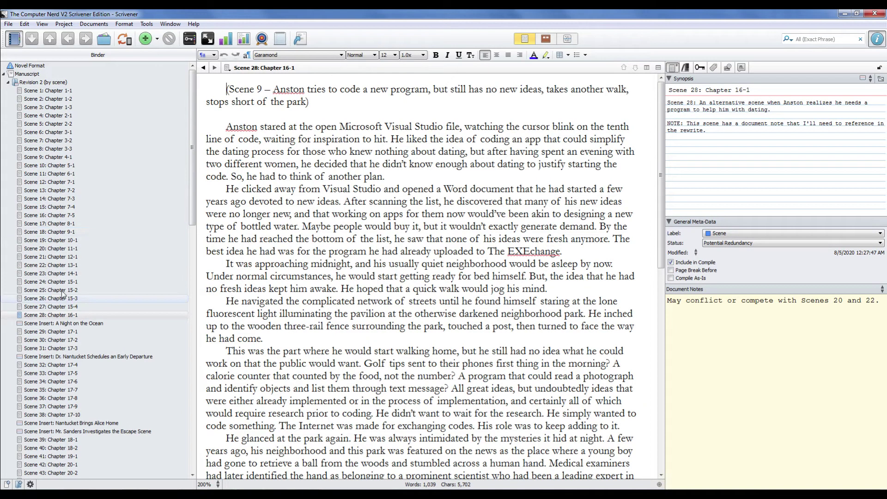
Select Scenes 20, 22 and 28 together, show them as one continuous text, and skim it before returning to its beginning
{"action": "left_click", "coordinate": [65, 249]}
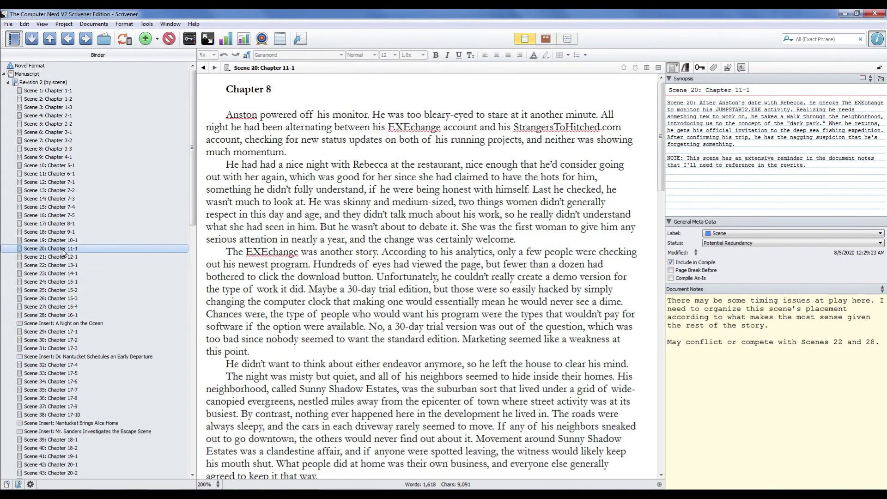
{"action": "left_click", "coordinate": [53, 265], "text": "ctrl"}
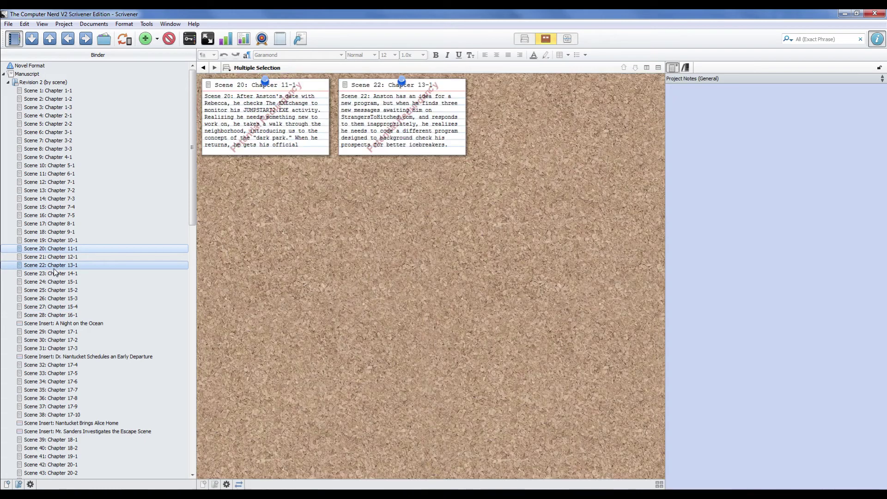
{"action": "left_click", "coordinate": [48, 315], "text": "ctrl"}
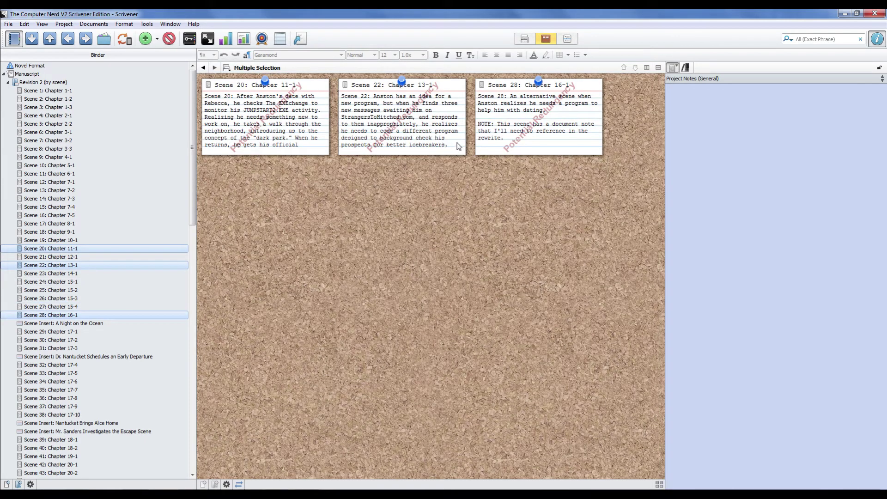
{"action": "left_click", "coordinate": [525, 39]}
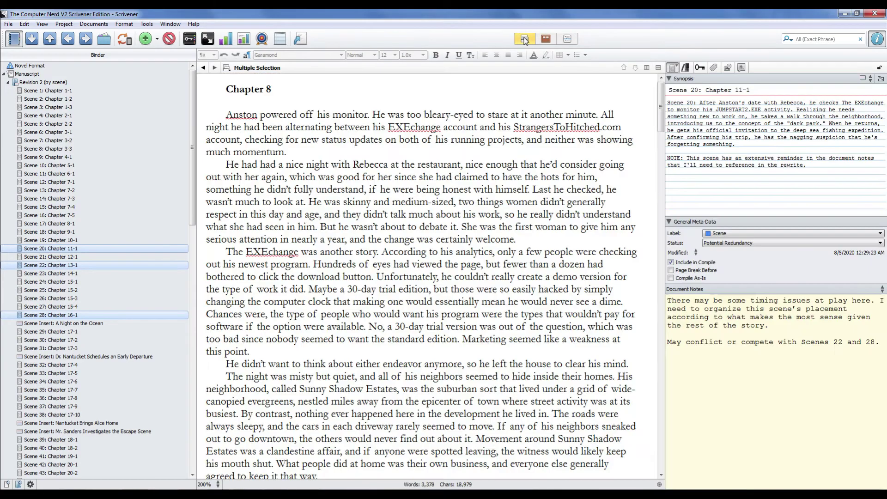
{"action": "left_click_drag", "start_coordinate": [661, 124], "coordinate": [656, 163]}
{"action": "left_click_drag", "start_coordinate": [657, 218], "coordinate": [646, 83]}
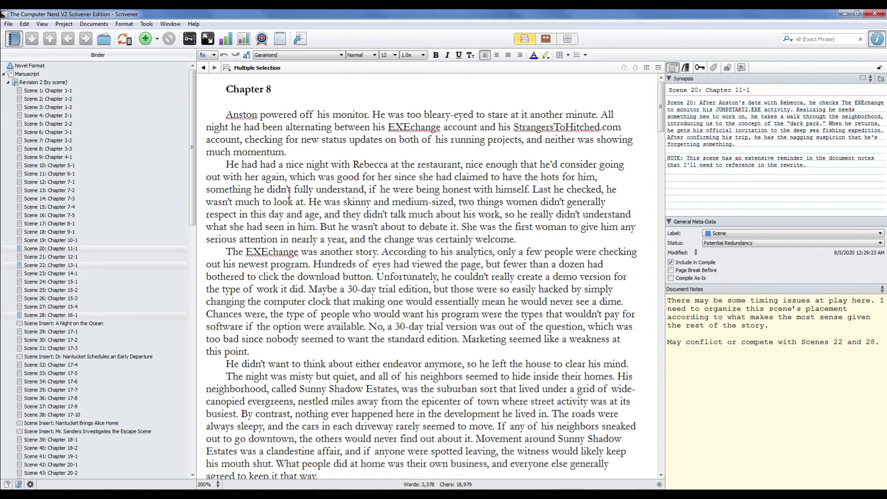
Open Scene 2: Chapter 1-2, read its text through to the end and return to its beginning
{"action": "left_click", "coordinate": [62, 118]}
{"action": "left_click", "coordinate": [62, 118]}
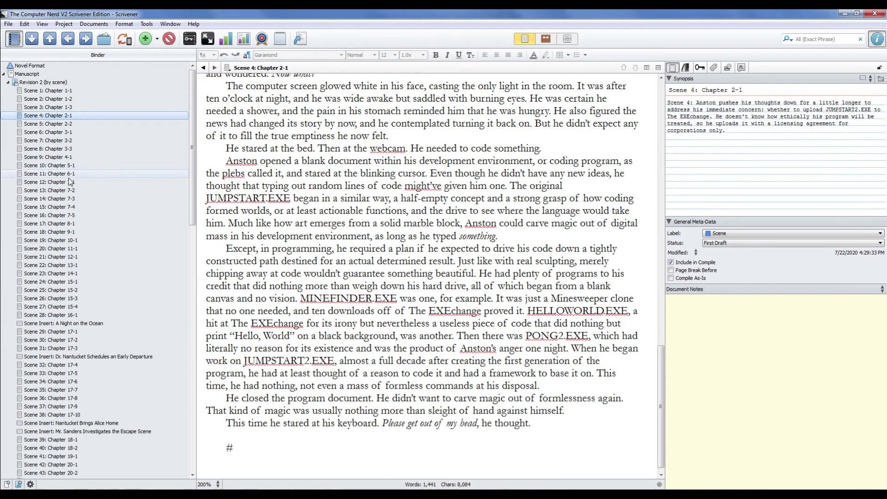
{"action": "left_click", "coordinate": [50, 99]}
{"action": "left_click", "coordinate": [294, 245]}
{"action": "scroll", "coordinate": [293, 245], "scroll_direction": "up", "scroll_amount": 5}
{"action": "scroll", "coordinate": [295, 234], "scroll_direction": "down", "scroll_amount": 5}
{"action": "scroll", "coordinate": [300, 262], "scroll_direction": "up", "scroll_amount": 5}
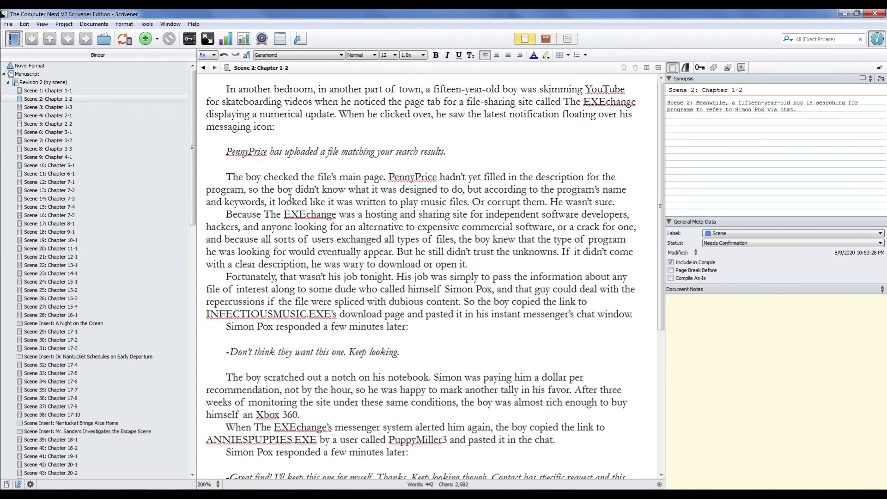
{"action": "scroll", "coordinate": [290, 197], "scroll_direction": "down", "scroll_amount": 3}
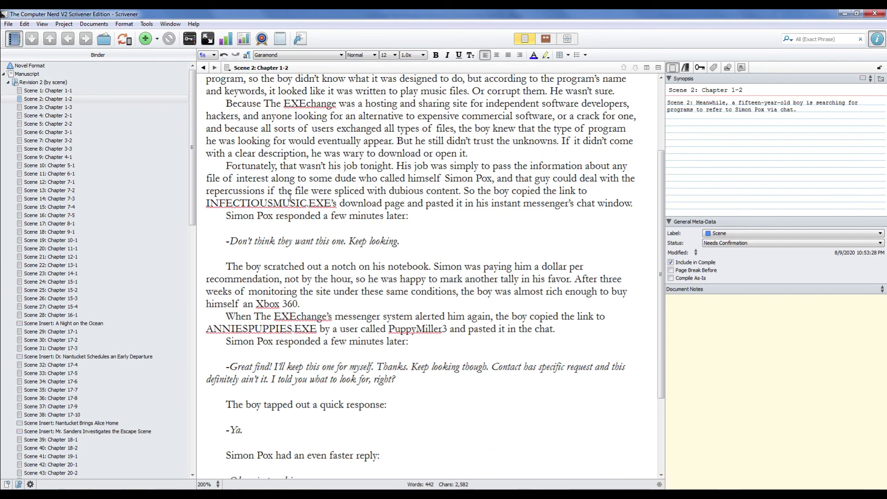
{"action": "scroll", "coordinate": [290, 198], "scroll_direction": "down", "scroll_amount": 3}
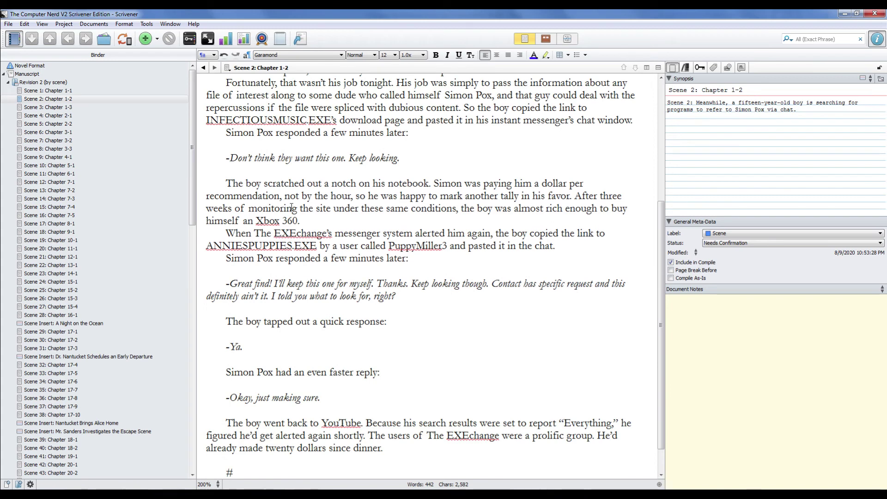
{"action": "scroll", "coordinate": [291, 208], "scroll_direction": "down", "scroll_amount": 1}
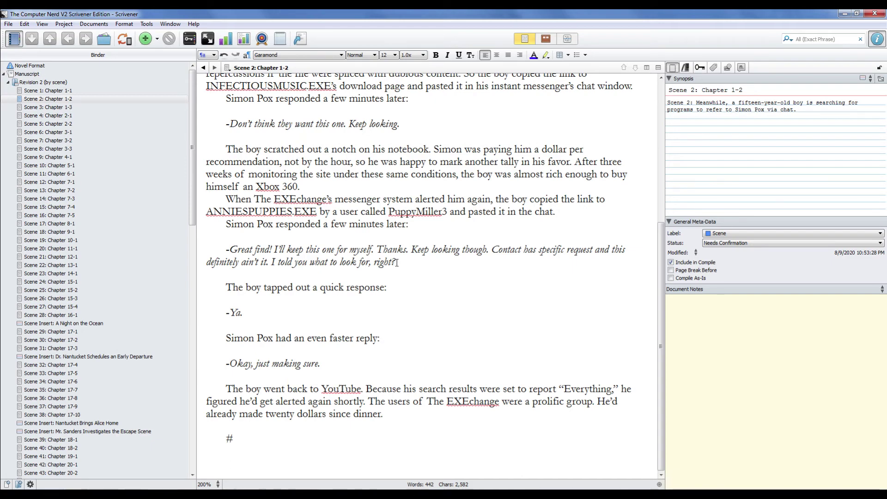
{"action": "scroll", "coordinate": [390, 263], "scroll_direction": "up", "scroll_amount": 1}
{"action": "scroll", "coordinate": [389, 262], "scroll_direction": "up", "scroll_amount": 6}
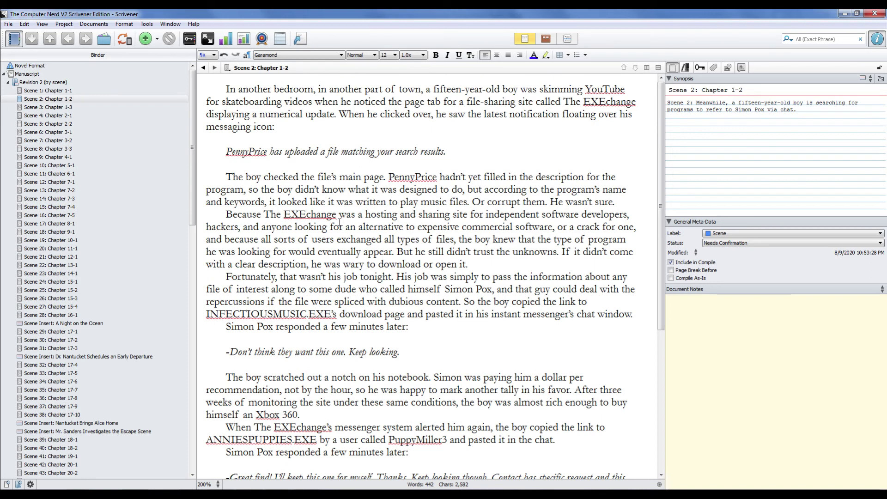